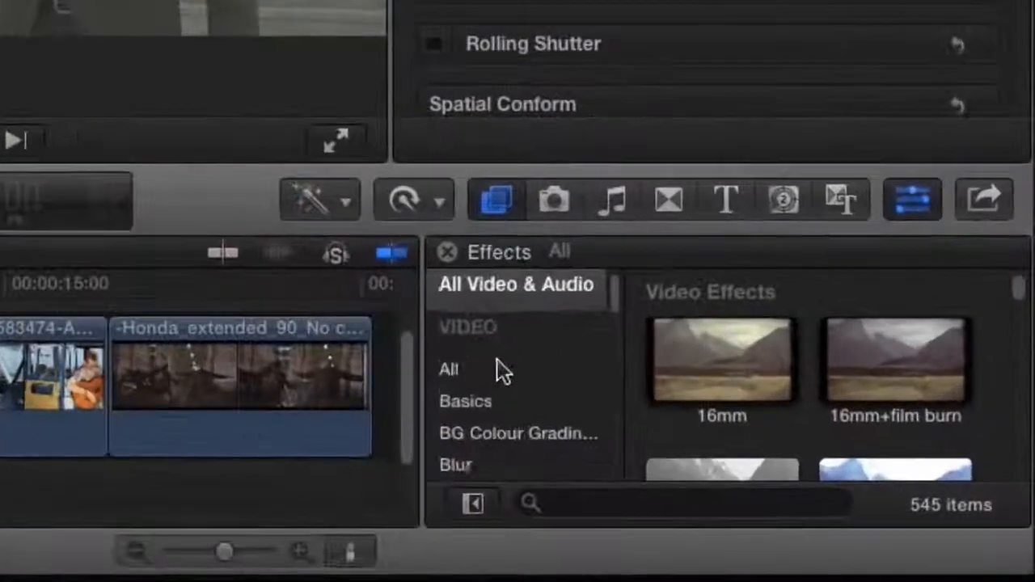
Add the Apply LUT effect to the A020C021_130322_R2LO clip and set its 3D LUT to Alexa LogC to Rec709
scroll(780, 481, "down", 5)
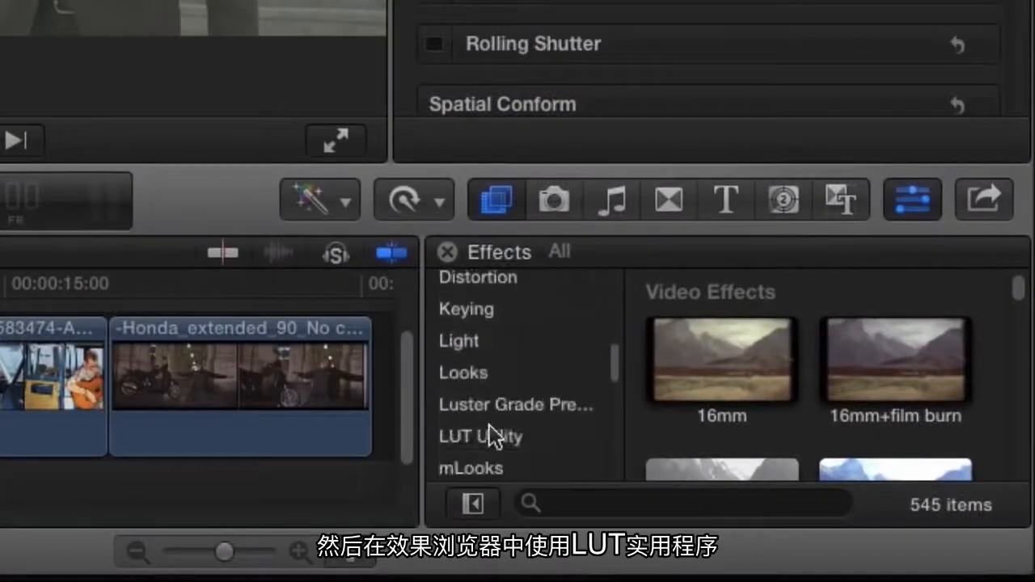
left_click(489, 430)
left_click_drag(731, 333, 265, 313)
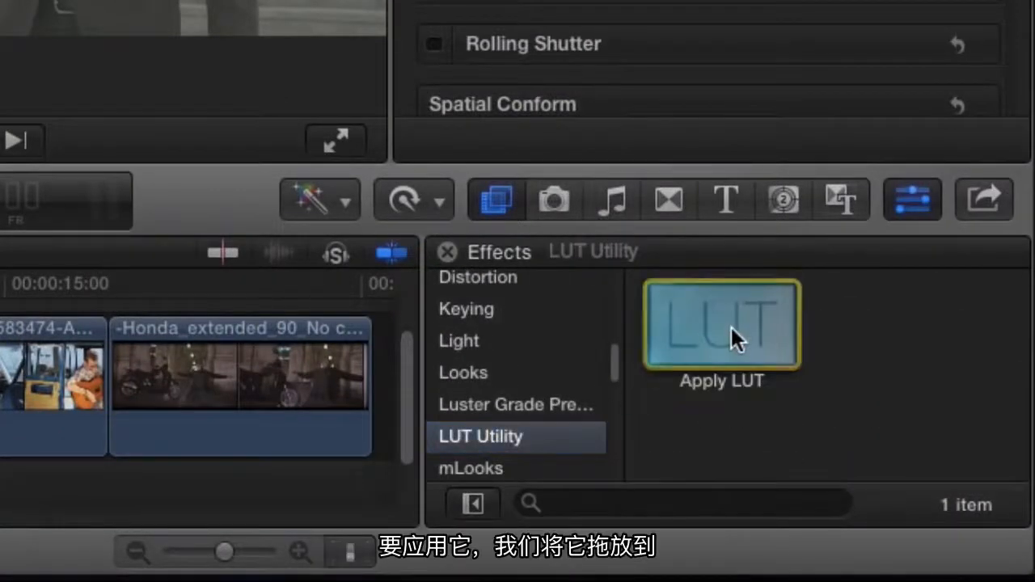
left_click_drag(663, 313, 89, 365)
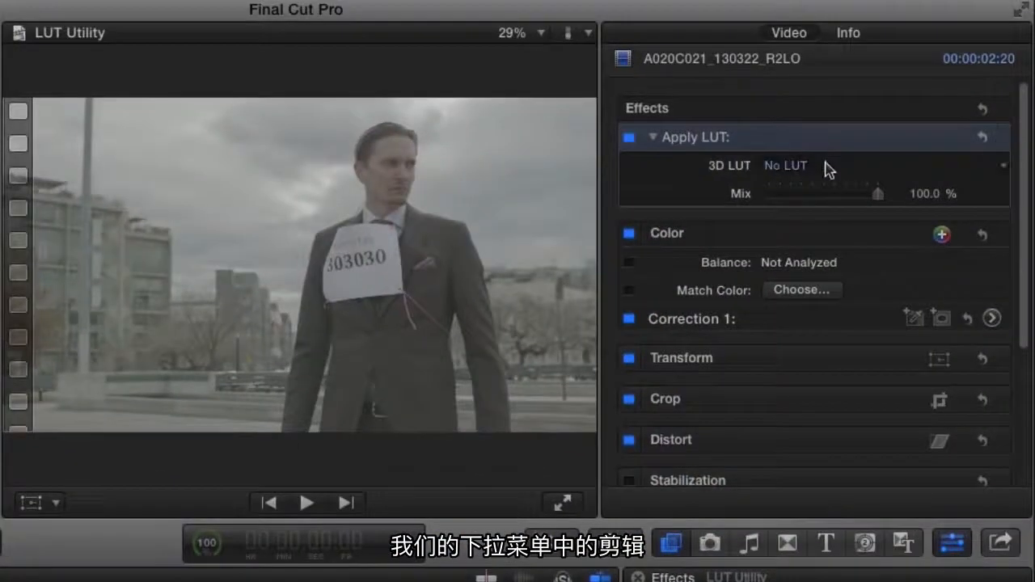
left_click(824, 166)
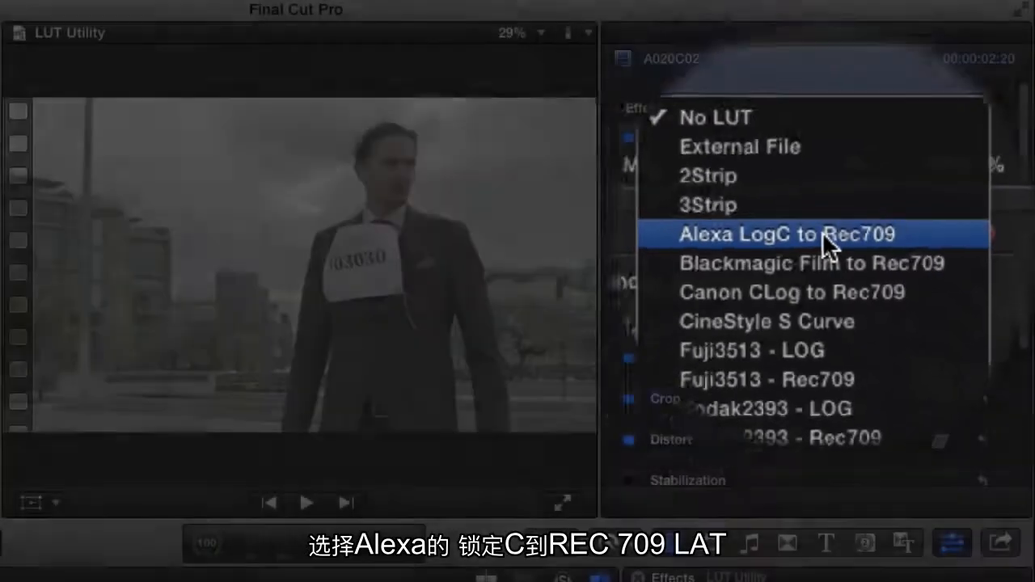
left_click(780, 236)
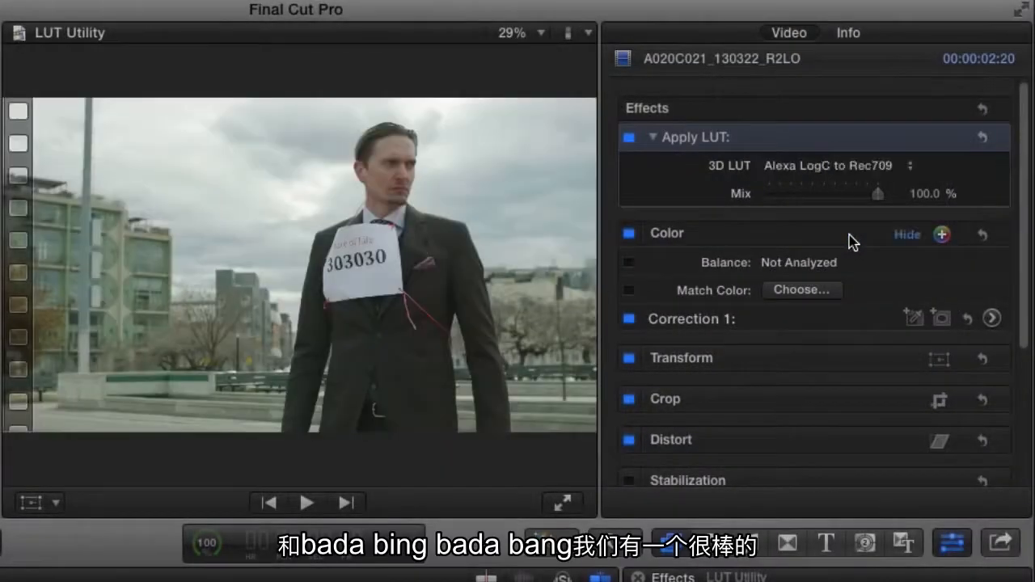
In the clip's Correction 1, raise the midtones exposure to 7%
left_click(991, 318)
left_click(913, 72)
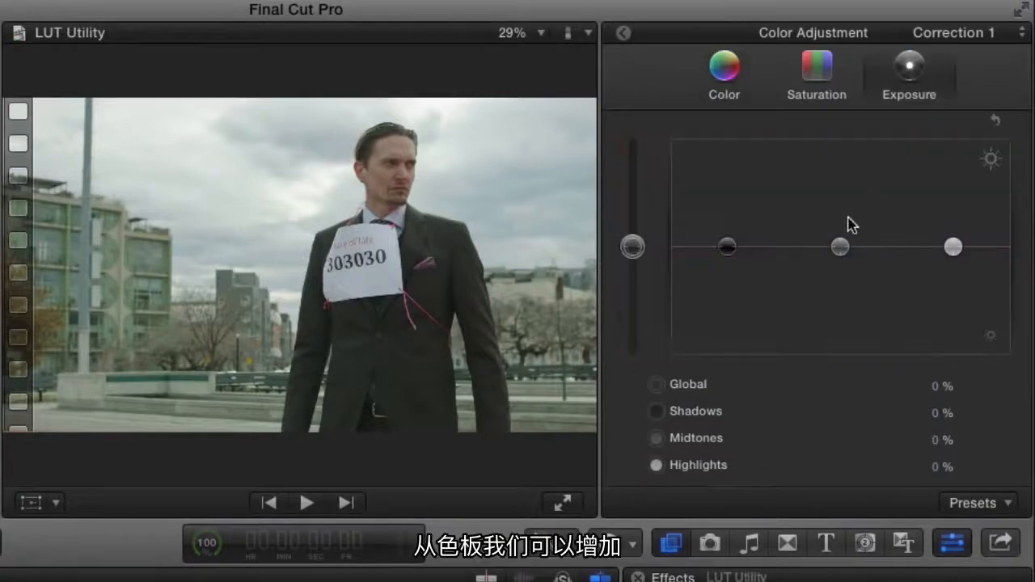
left_click_drag(841, 249, 843, 242)
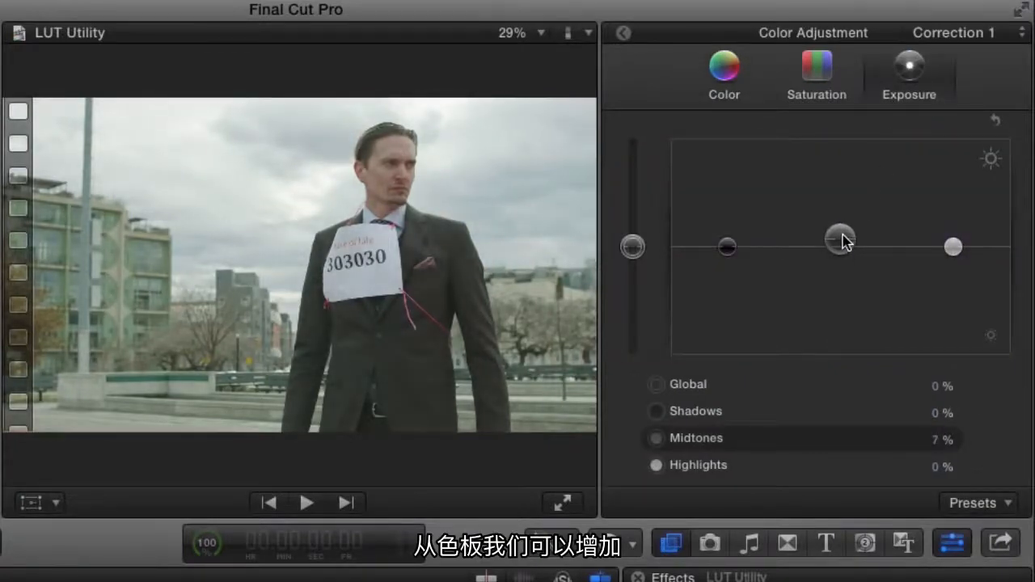
Warm the highlights in Correction 1's color adjustment to about 224° and -15%, and return to the clip's effect settings
left_click(730, 76)
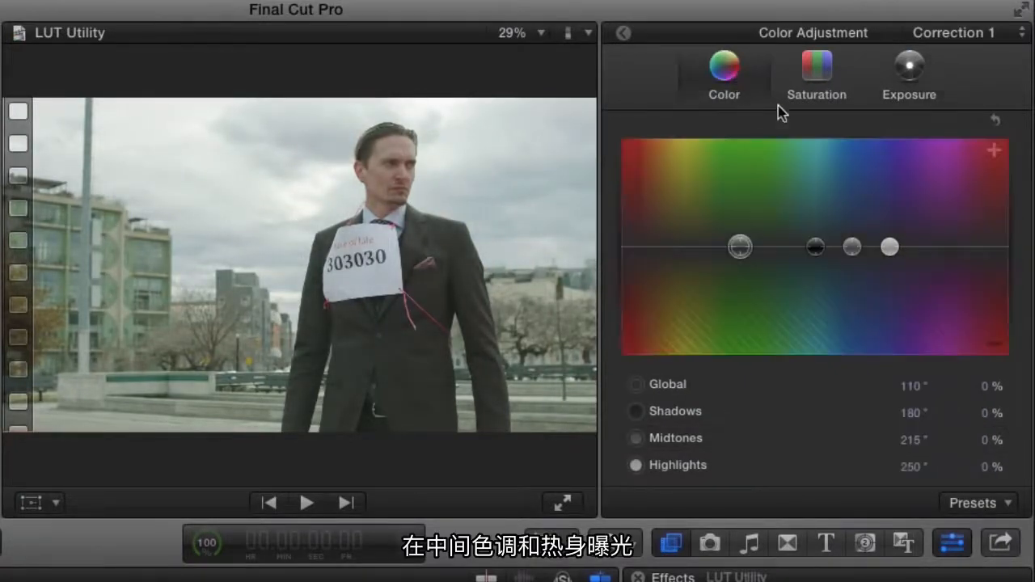
left_click_drag(890, 250, 863, 269)
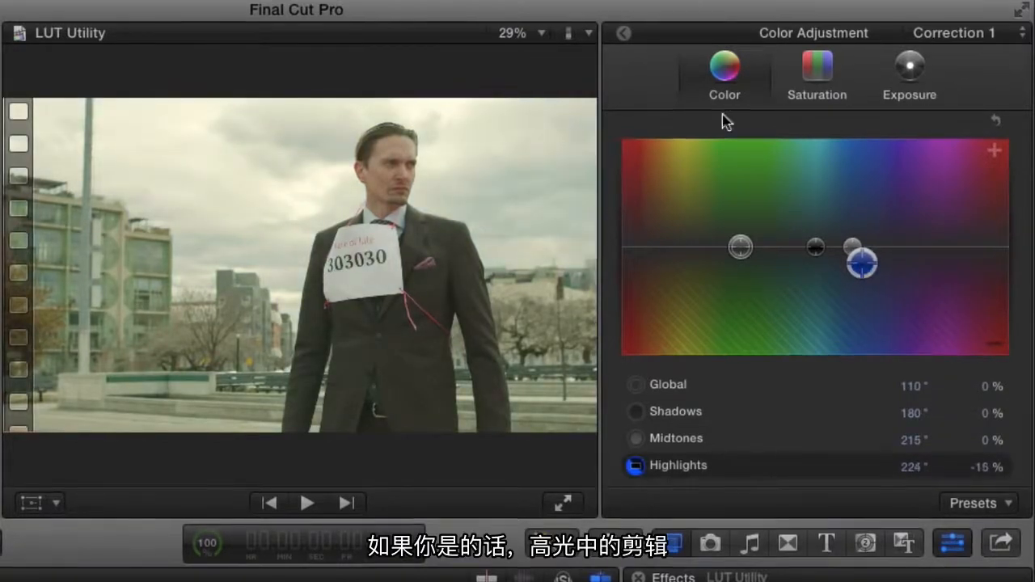
left_click(626, 35)
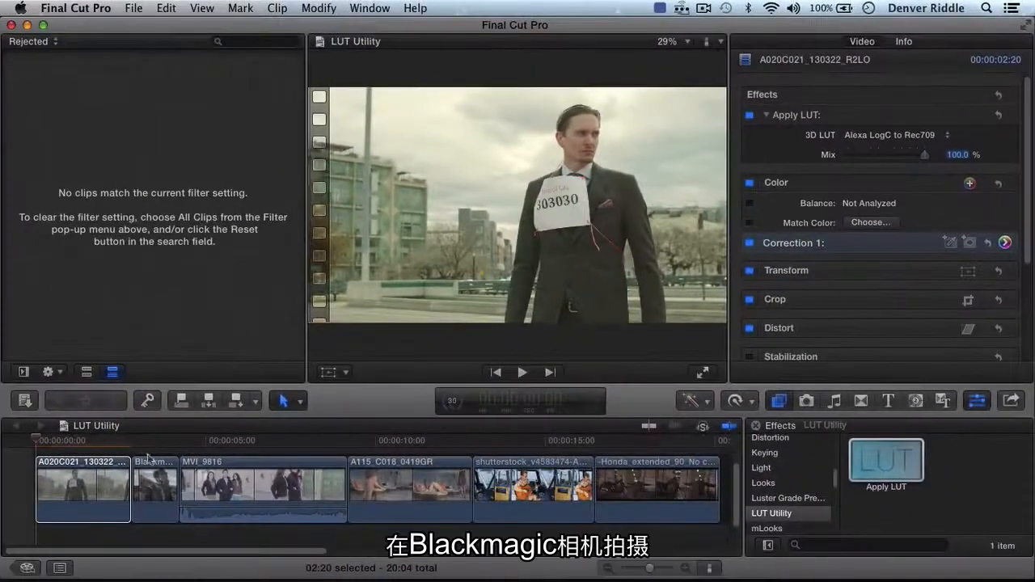
Set the Blackmagic Cinema Camera clip's 3D LUT to Blackmagic Film to Rec709 and compare the image with the effect off and on
left_click(153, 485)
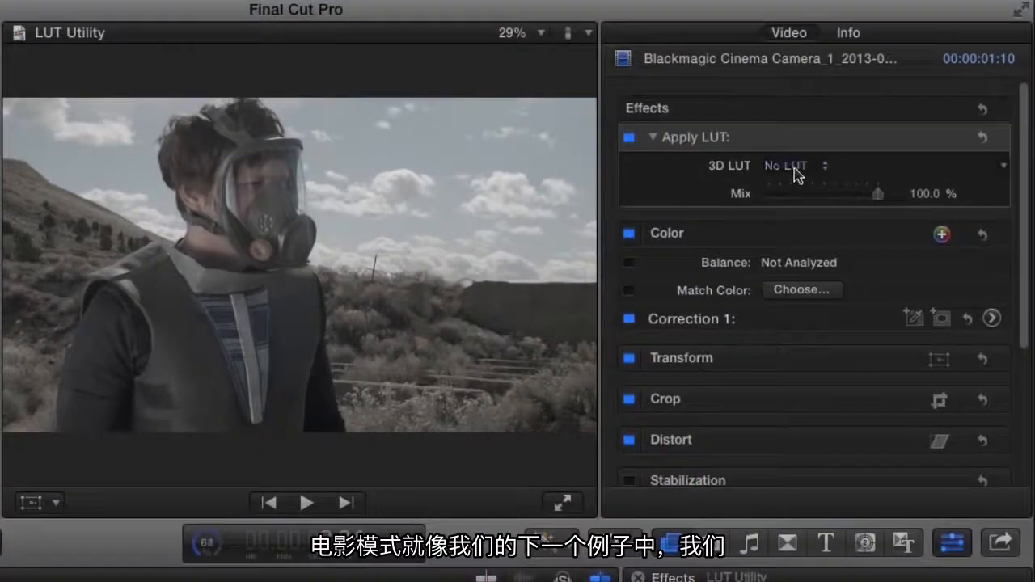
left_click(794, 174)
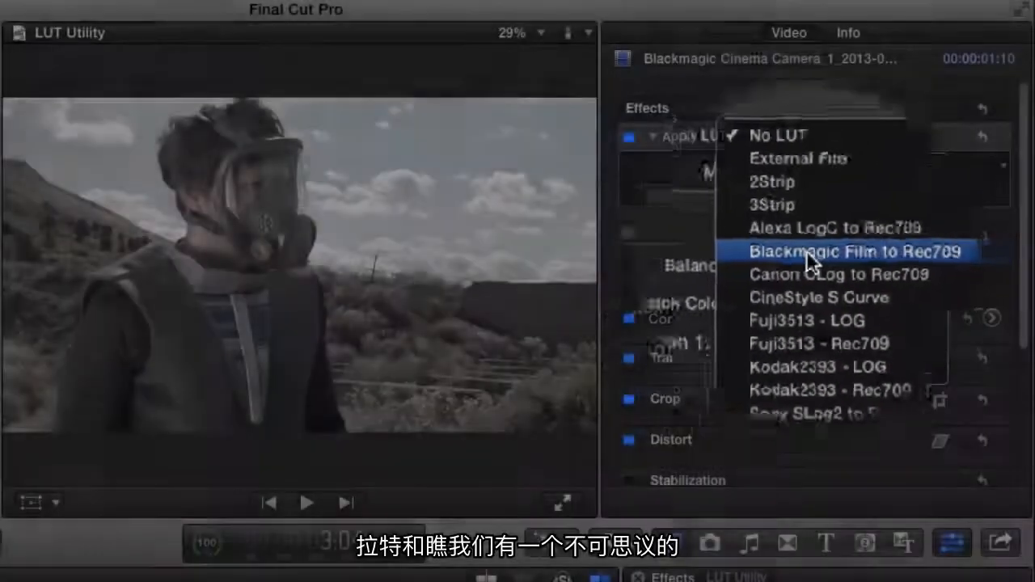
left_click(778, 256)
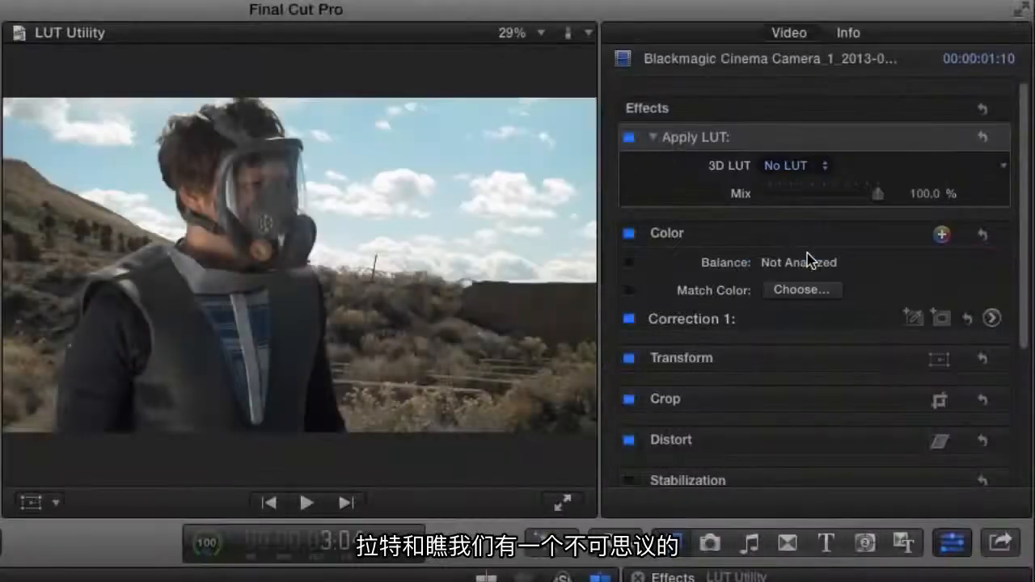
left_click(630, 142)
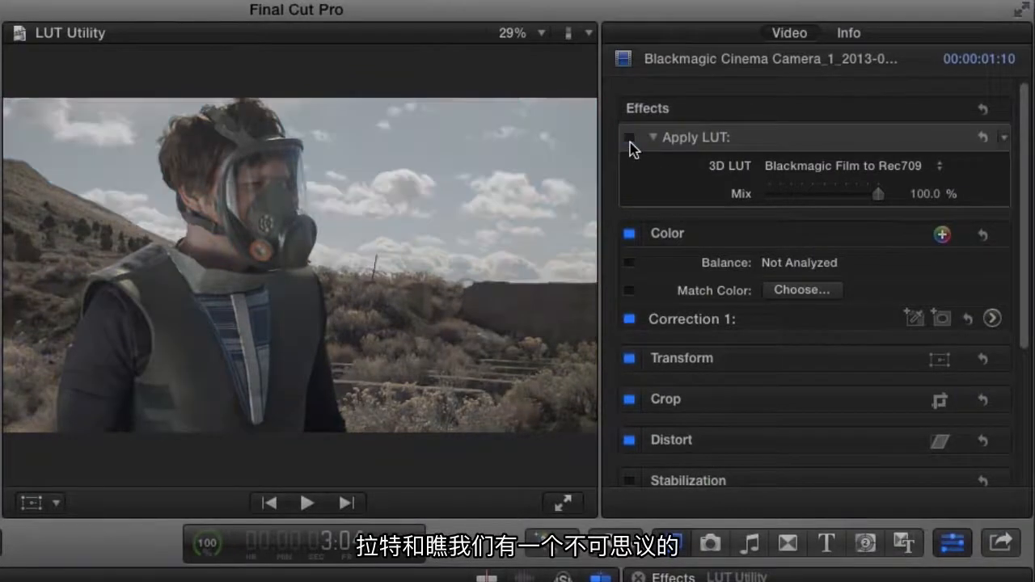
left_click(630, 142)
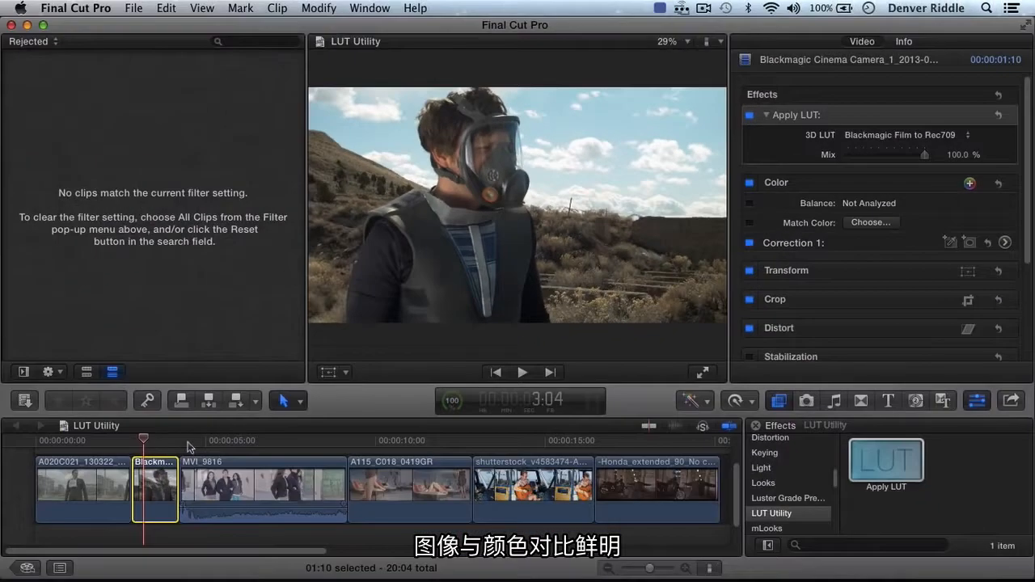
Set the 3D LUT of the MVI_9816 clip to CineStyle S Curve
left_click(184, 446)
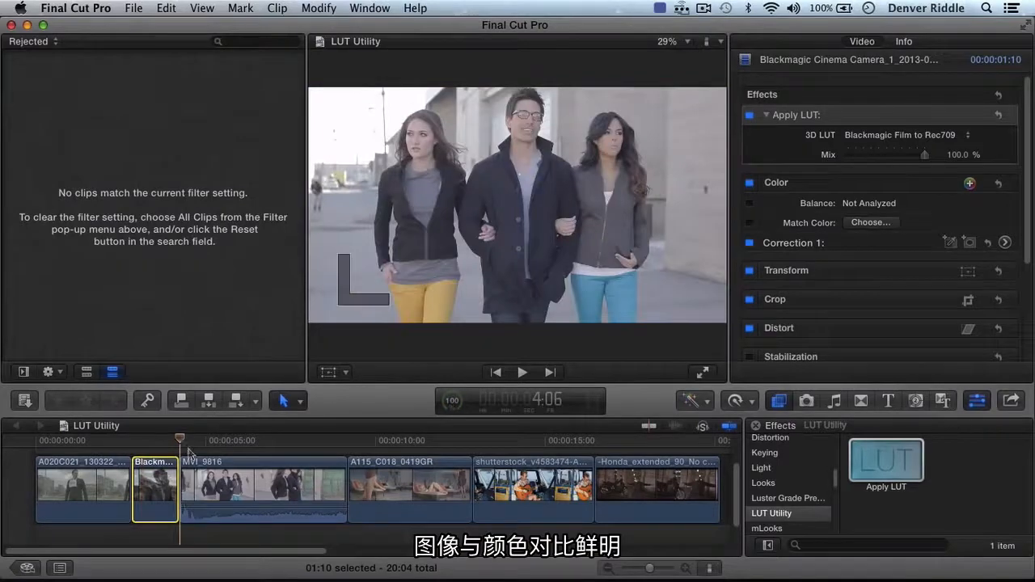
left_click(224, 501)
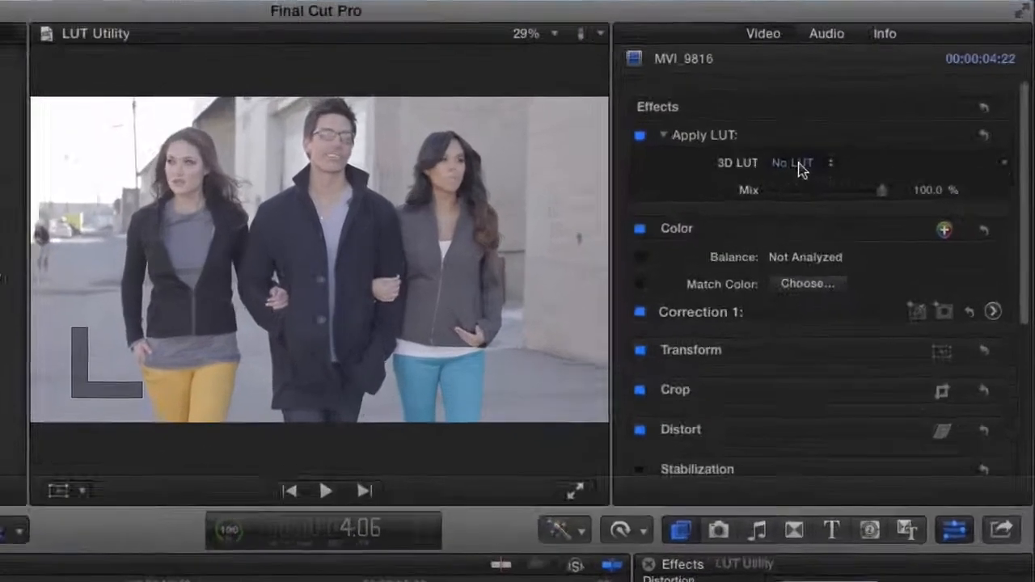
left_click(865, 137)
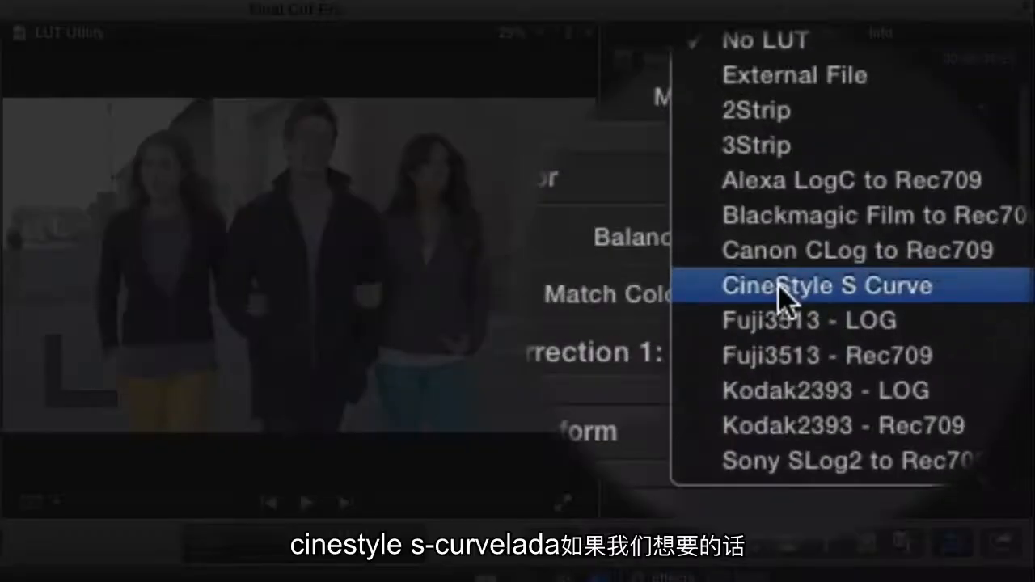
left_click(778, 284)
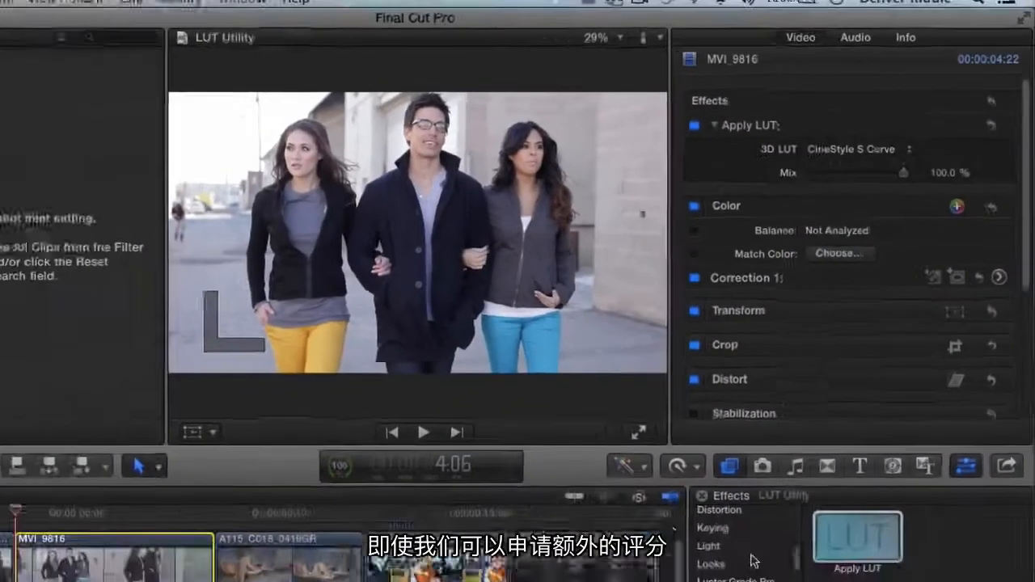
Add the cineLook effect to the MVI_9816 clip
scroll(780, 476, "up", 3)
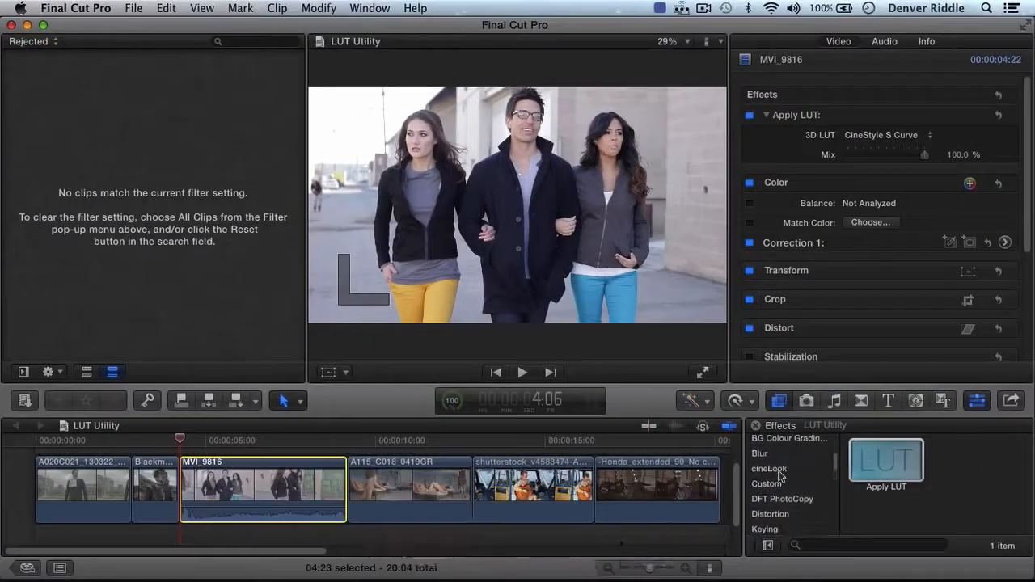
left_click(774, 469)
left_click_drag(899, 458, 295, 465)
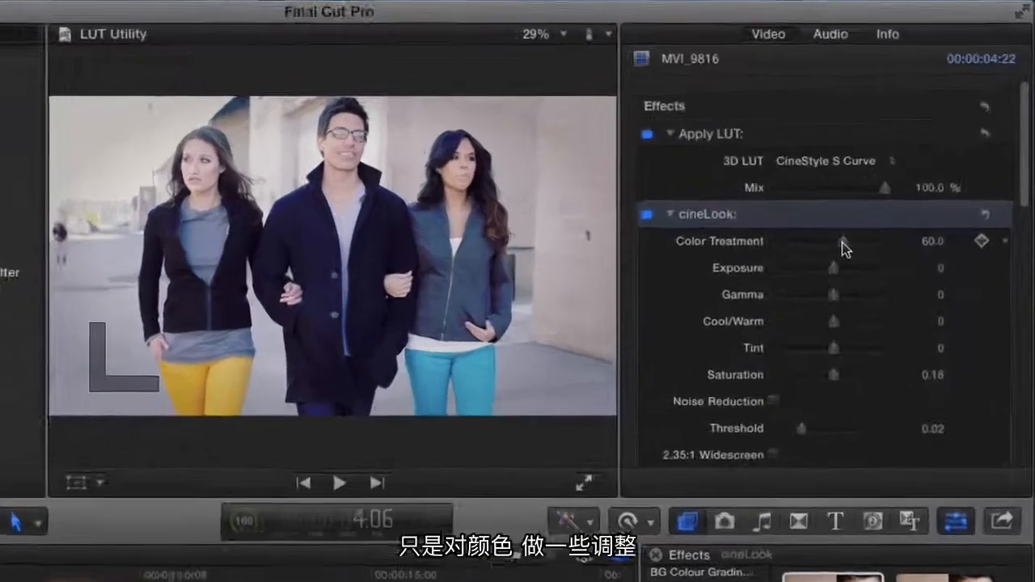
Set cineLook's Color Treatment to 32.2 and its Cool/Warm value to 14.29
left_click_drag(894, 195, 878, 199)
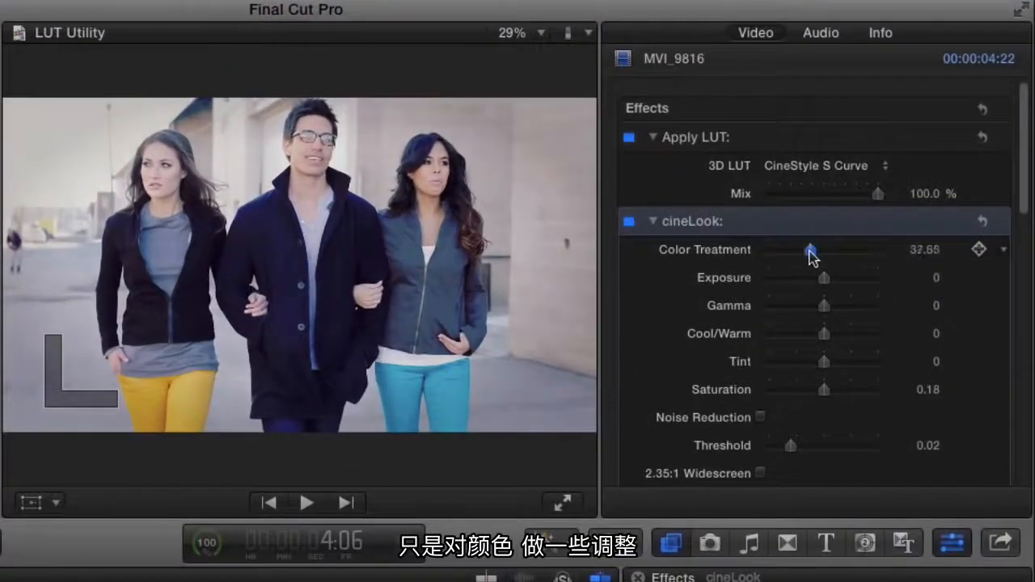
left_click_drag(812, 258, 806, 257)
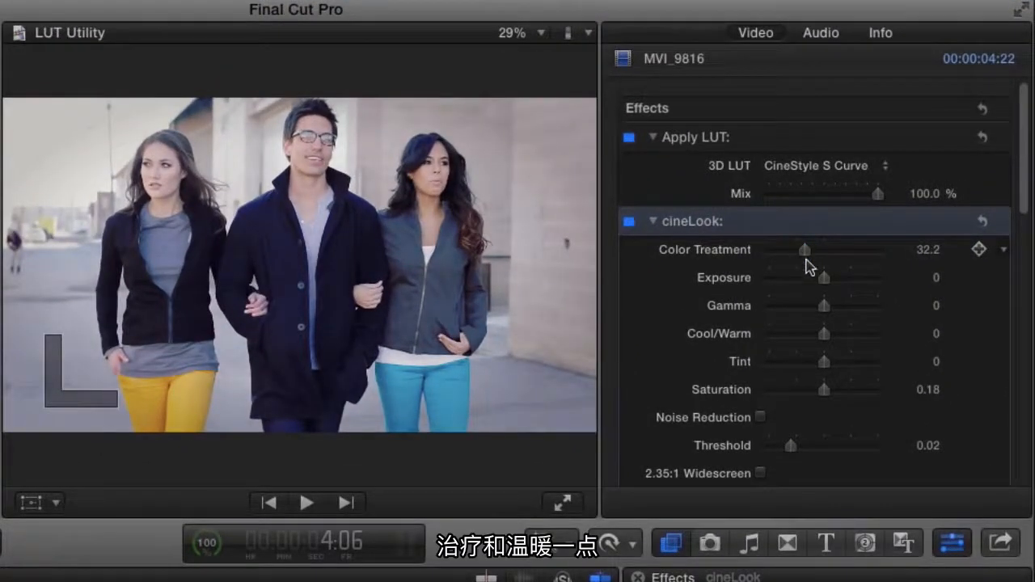
left_click_drag(820, 332, 849, 341)
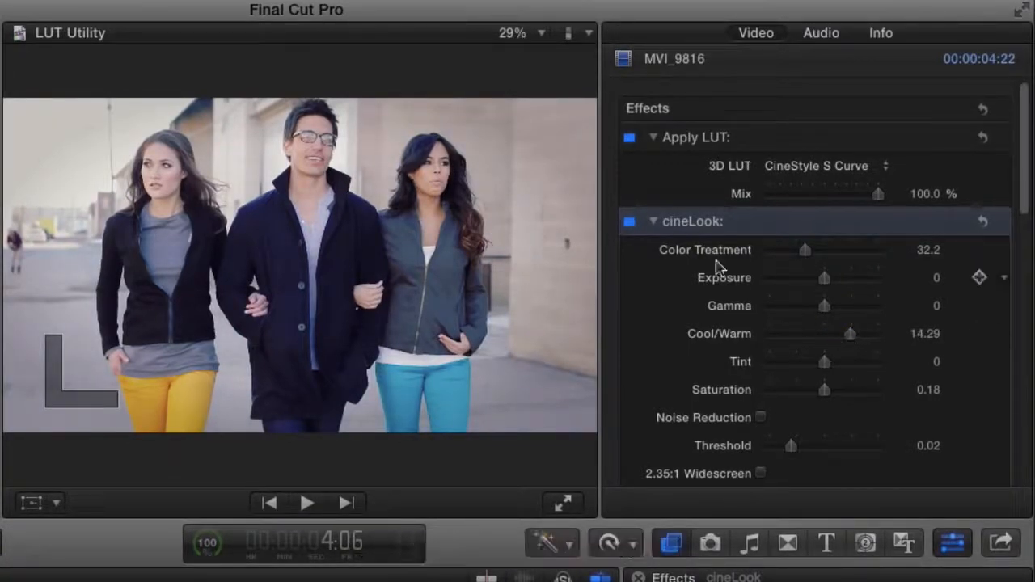
Compare the MVI_9816 clip with cineLook and Apply LUT off and on, and play back the graded clip
left_click(629, 221)
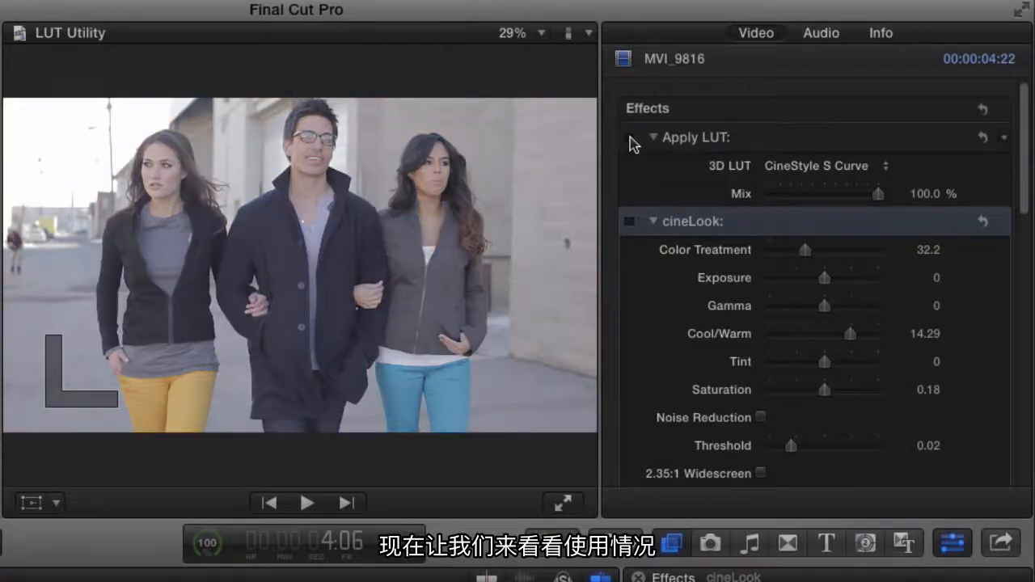
left_click(629, 138)
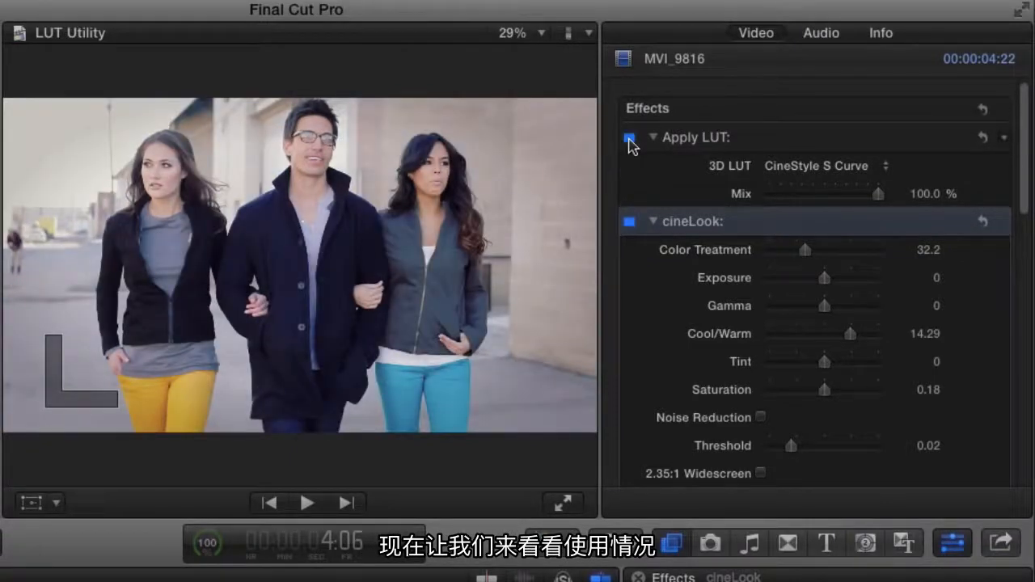
key("space")
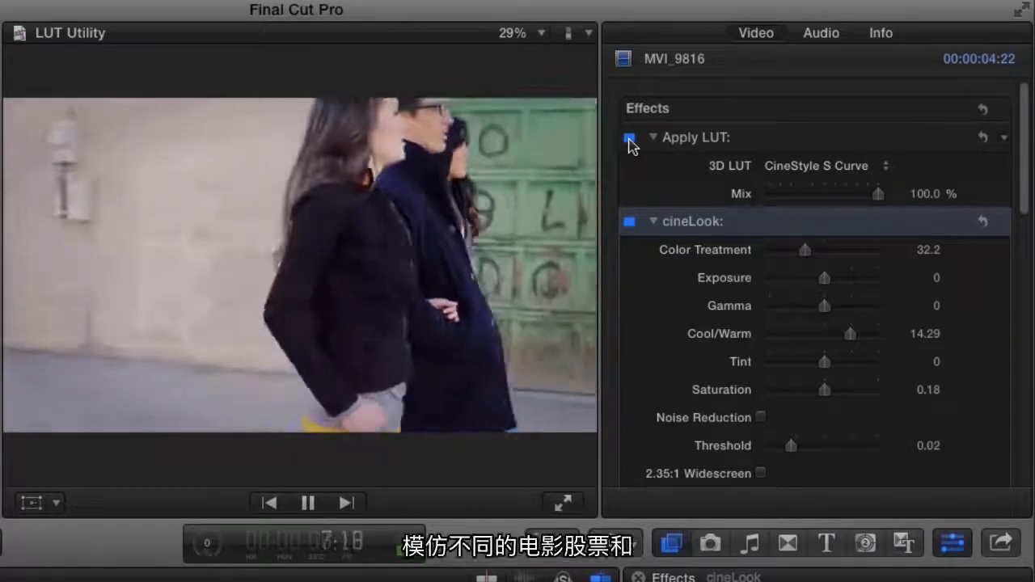
key("space")
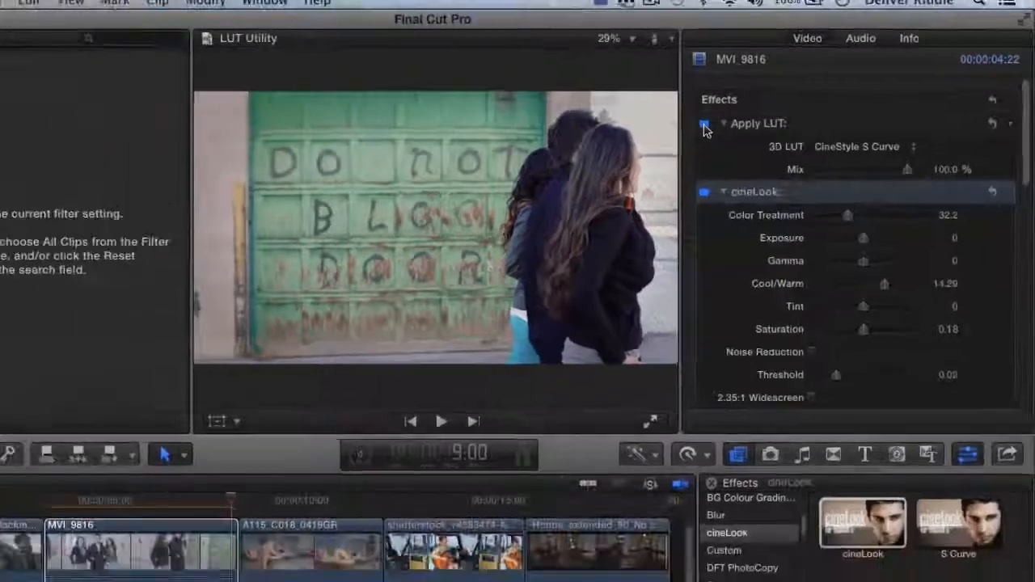
Check the RED RAW settings of the A115_C018_0419GR clip and close them without changes
key("Down")
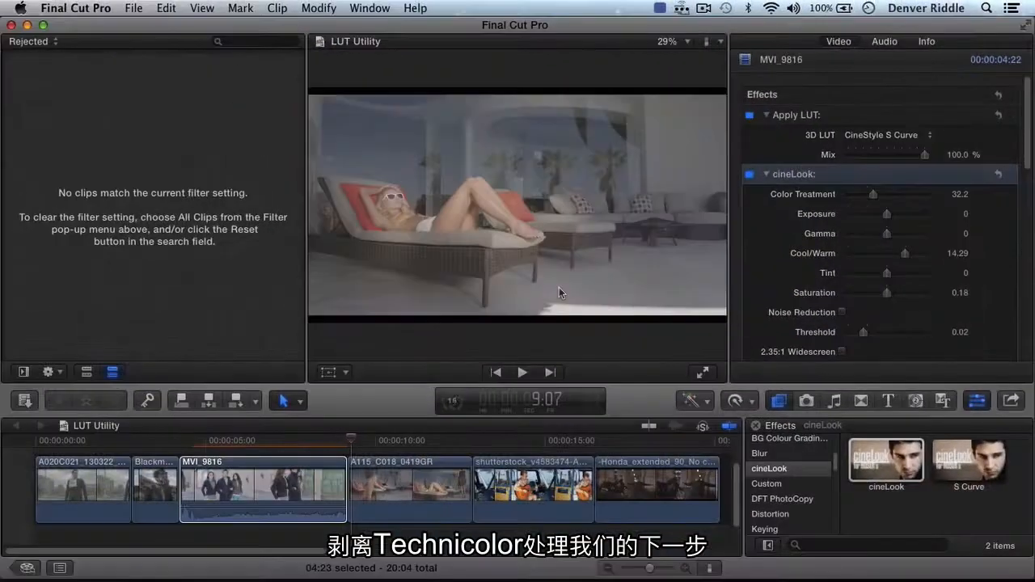
left_click(397, 485)
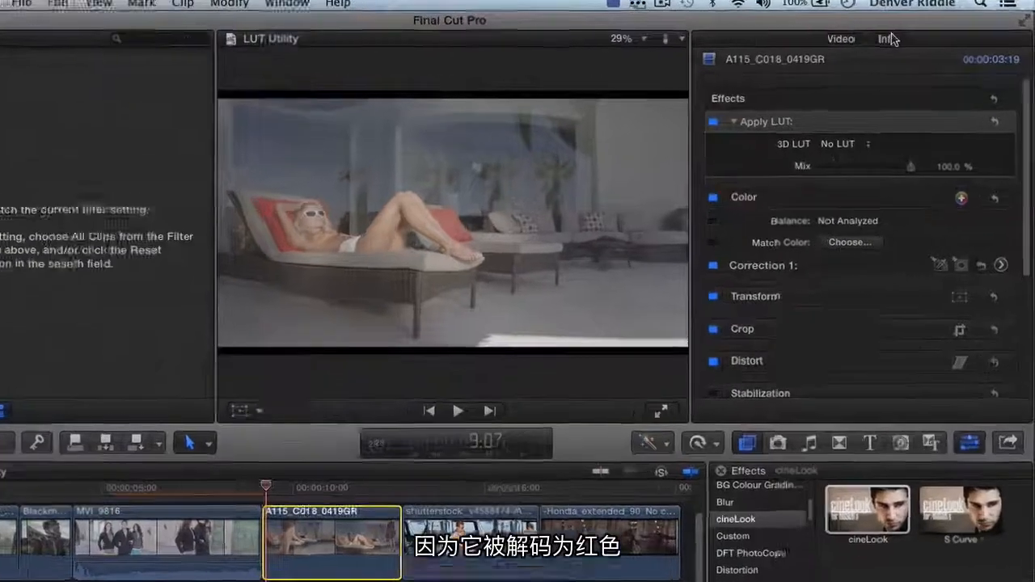
left_click(903, 41)
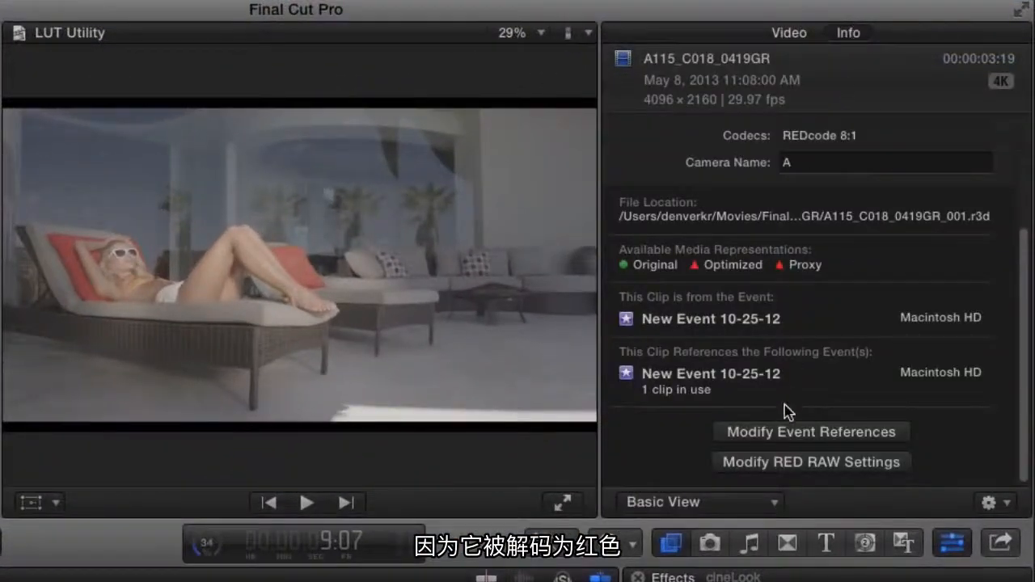
left_click(785, 466)
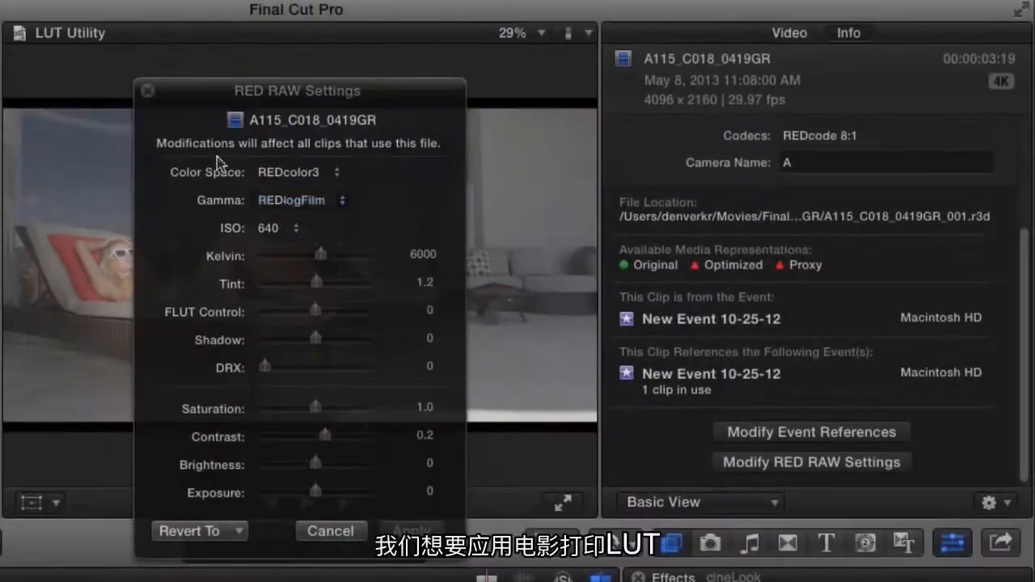
left_click(148, 92)
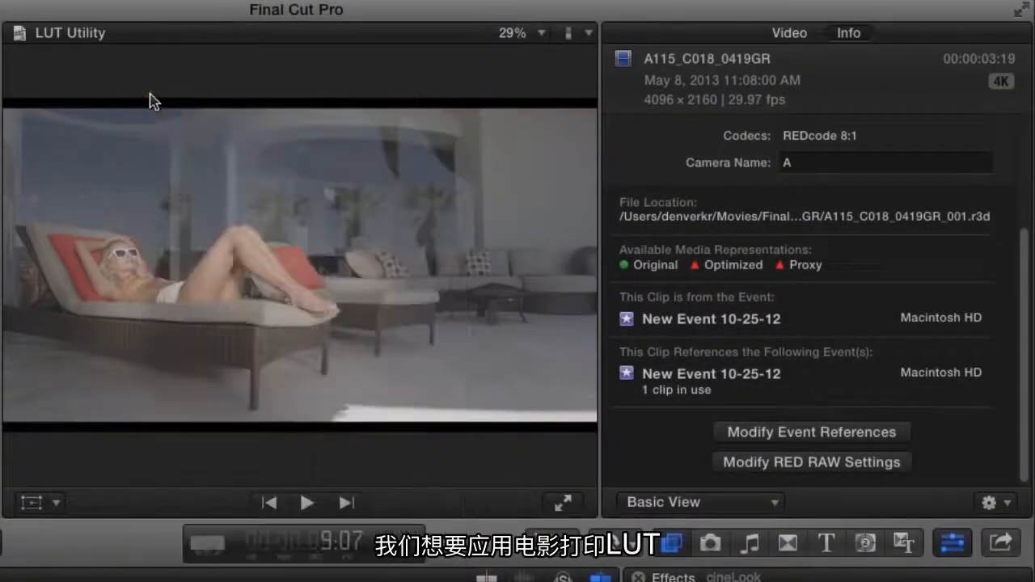
Set the A115_C018_0419GR clip's 3D LUT to Kodak2393 - LOG and reduce the LUT mix to 67.86%
left_click(781, 40)
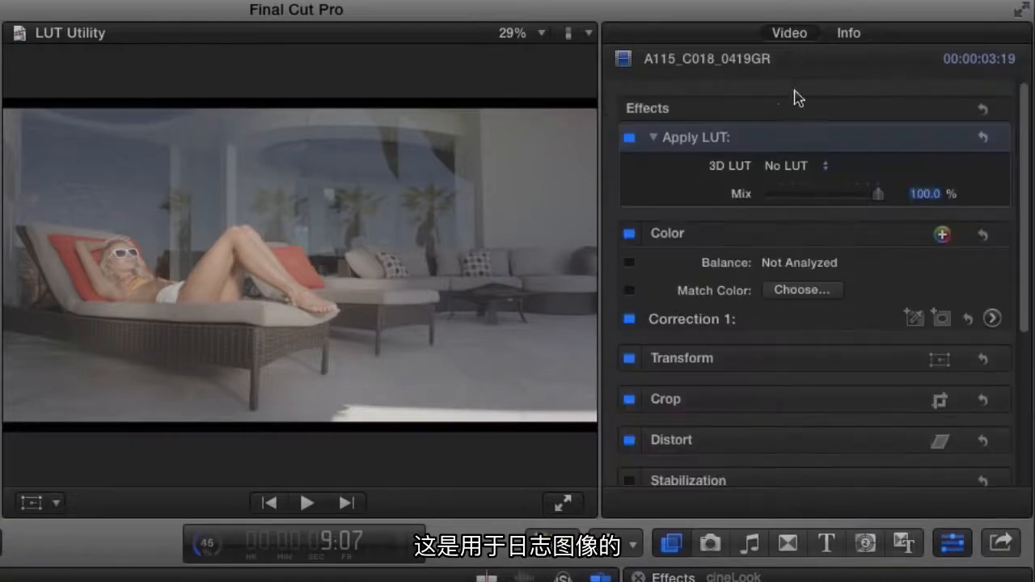
left_click(800, 167)
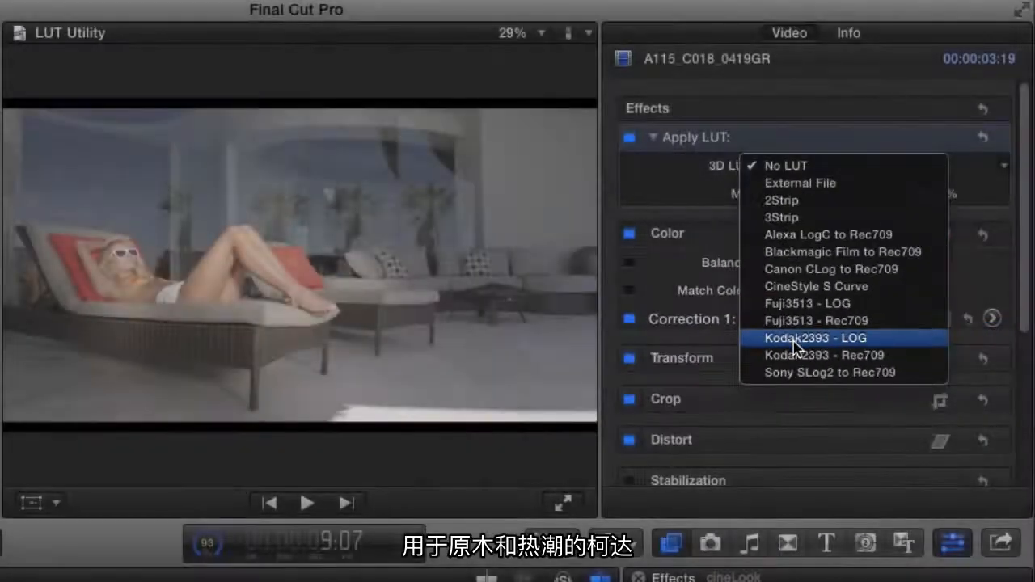
left_click(778, 341)
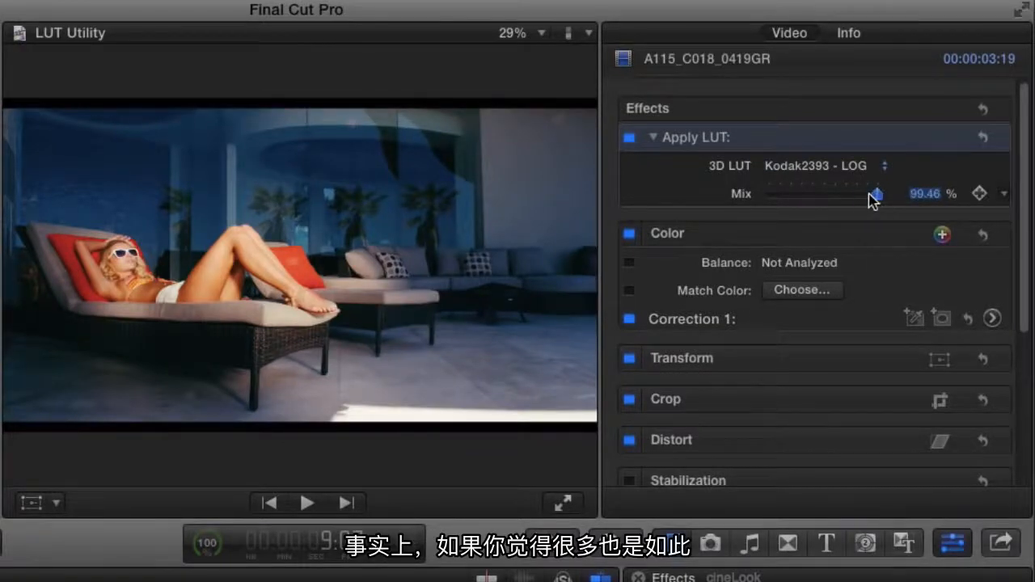
left_click_drag(874, 200, 842, 201)
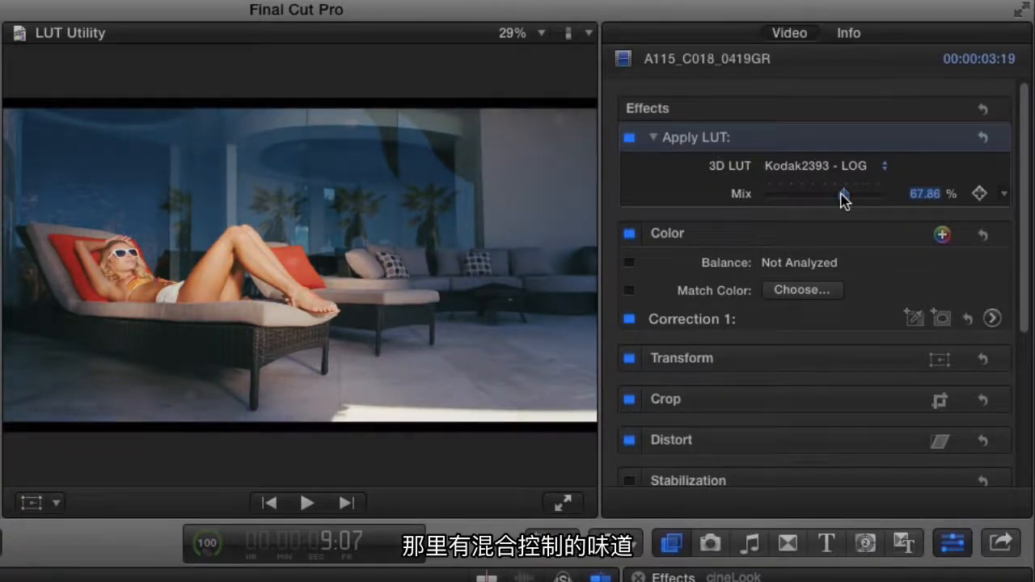
Compare the A115_C018_0419GR clip with Apply LUT off and on, and play back the graded clip
left_click(629, 141)
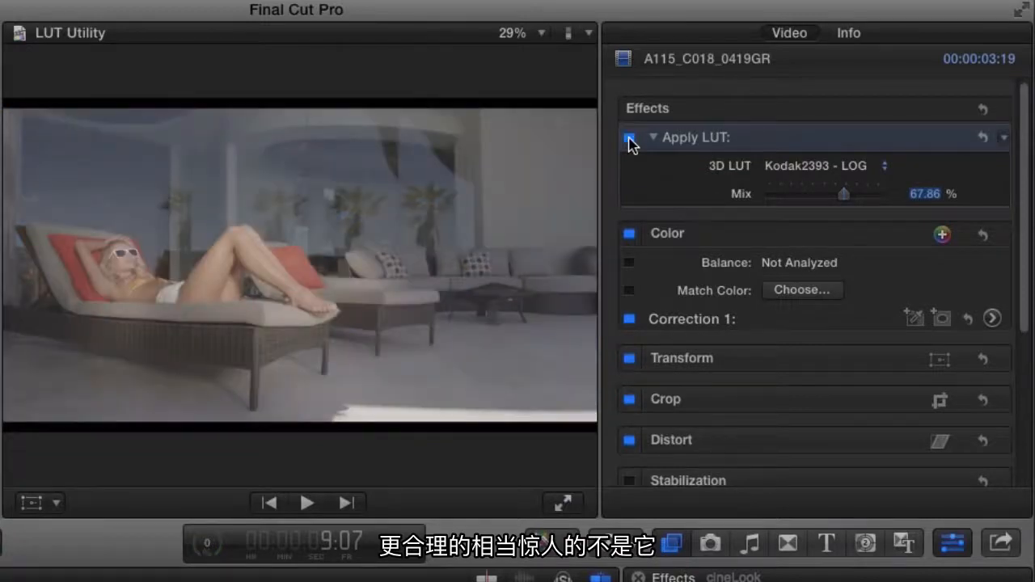
left_click(629, 139)
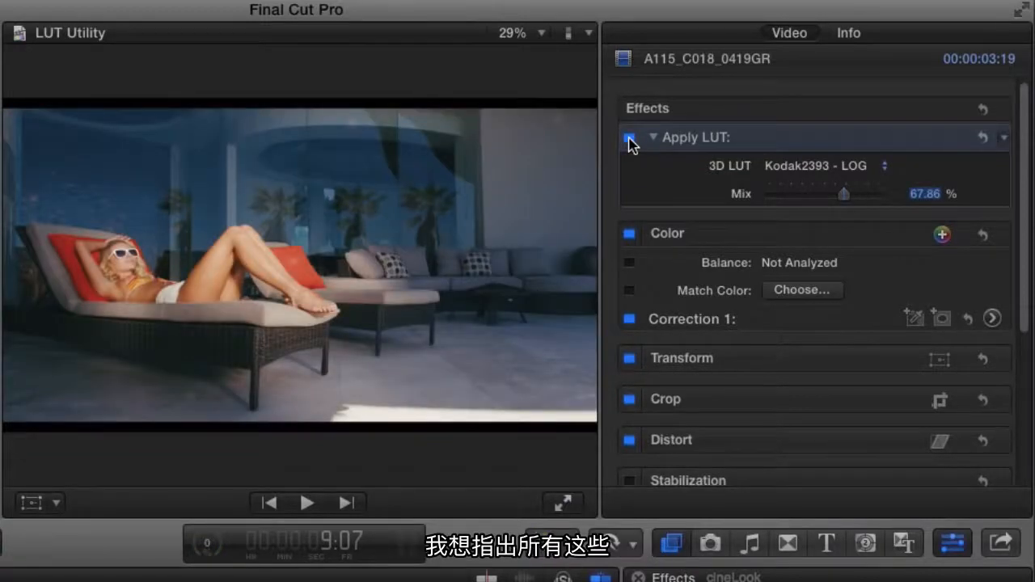
key("space")
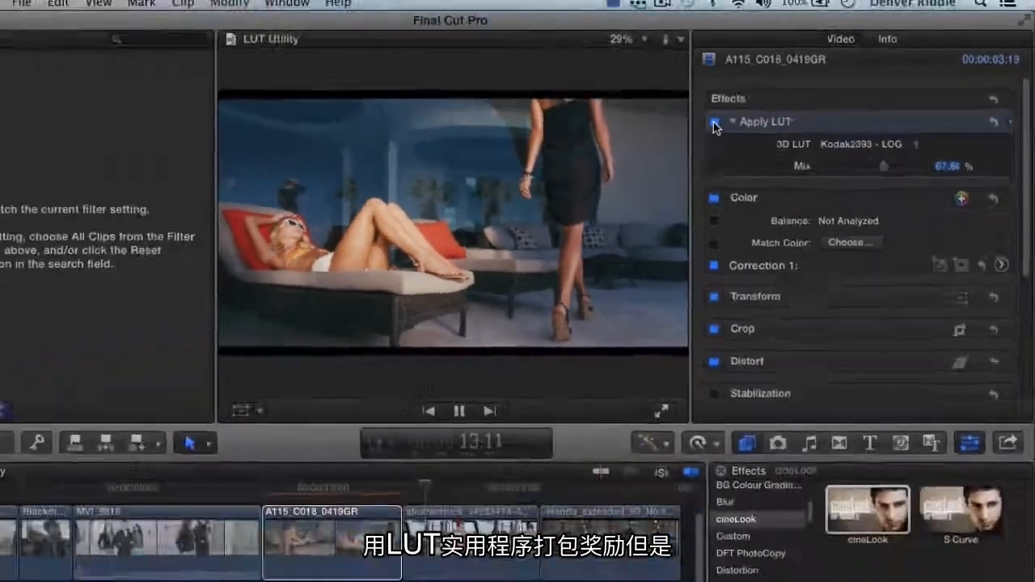
key("space")
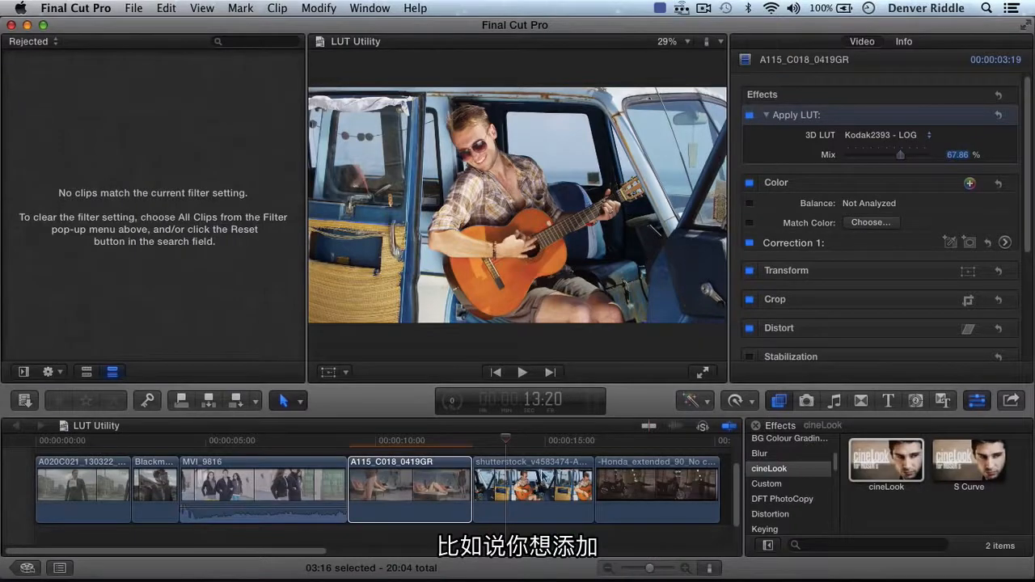
Set the shutterstock_v4583474 clip's 3D LUT to External File
left_click(506, 489)
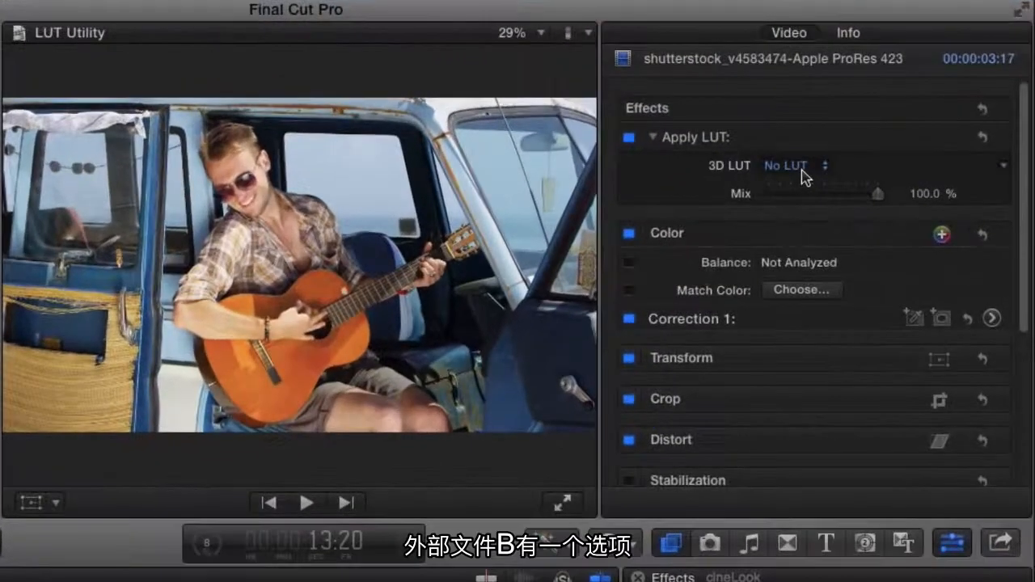
left_click(860, 135)
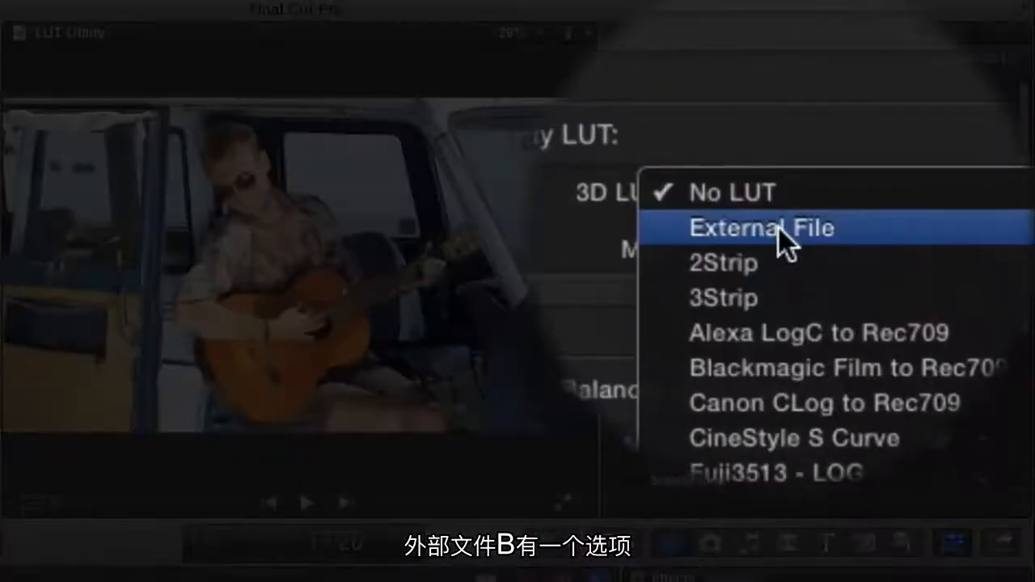
left_click(777, 227)
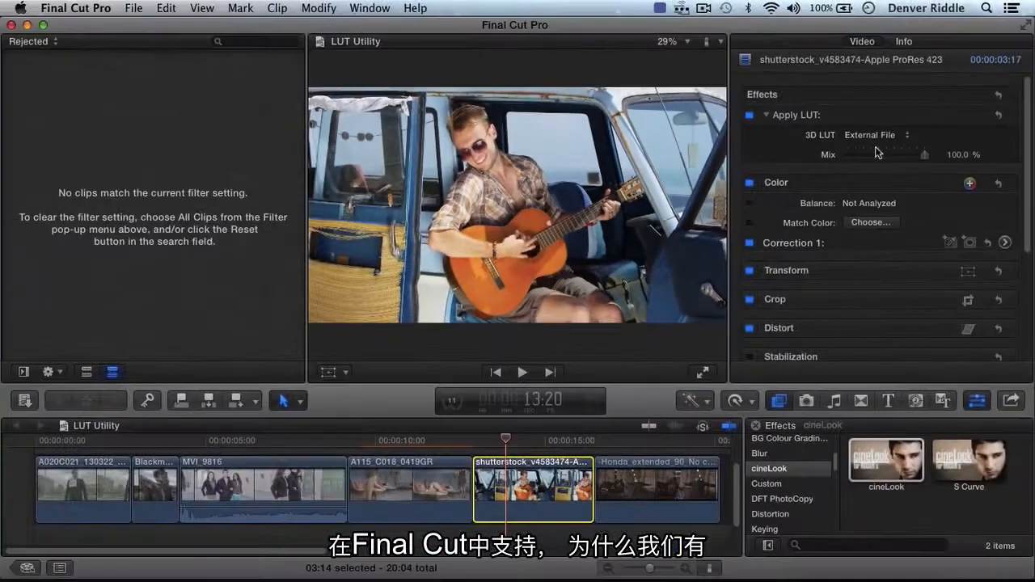
Switch to Motion, set the ApplyLUT filter to External File and load the Fuji USPclip .cube file from the log2hd_cube_luts folder
key("super+Tab")
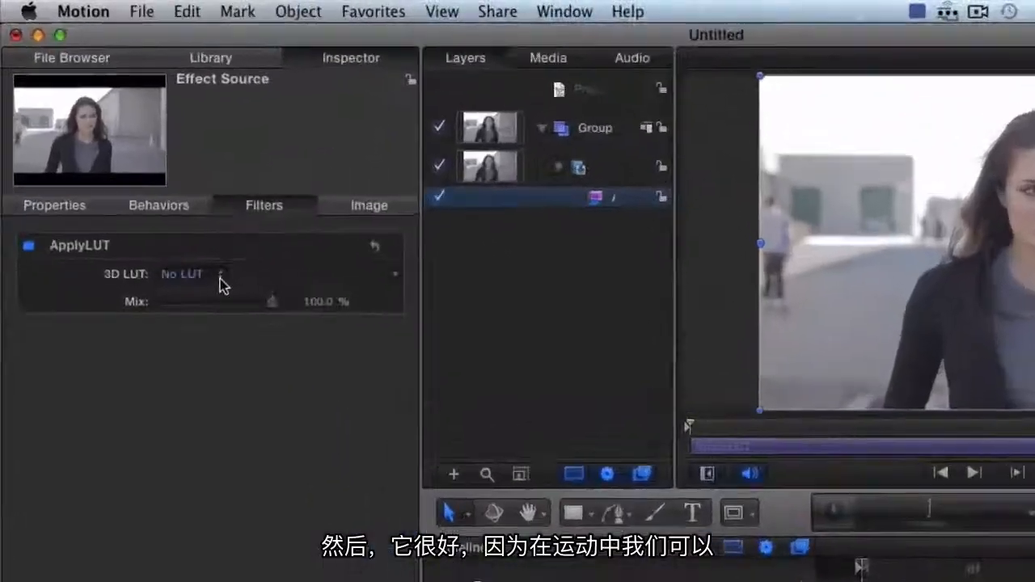
left_click(157, 198)
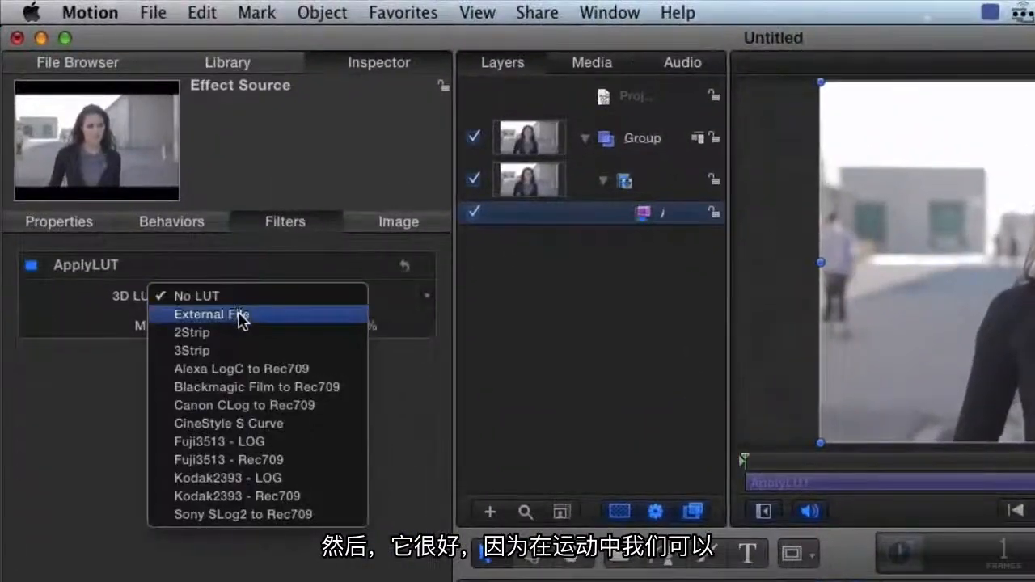
left_click(241, 320)
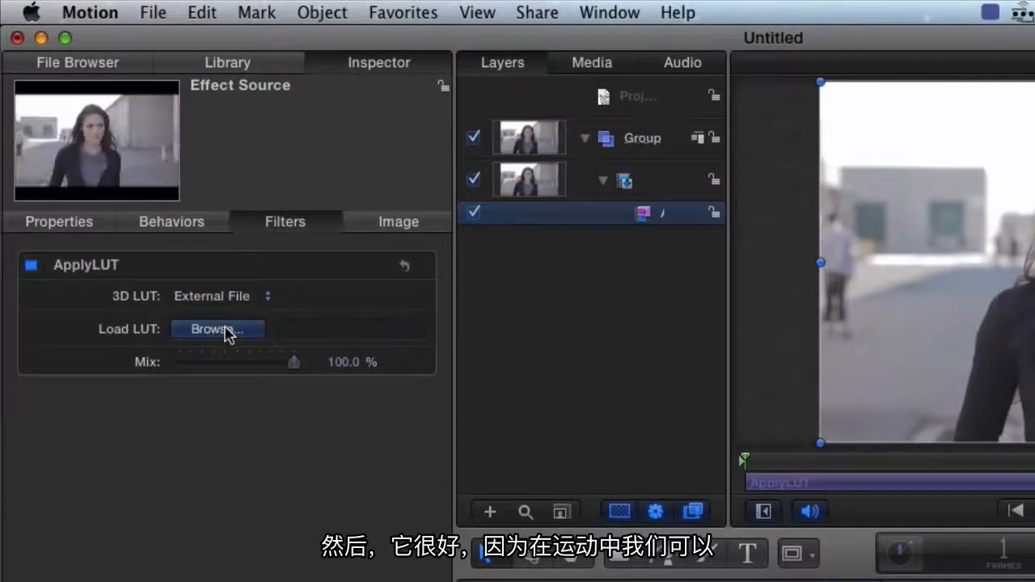
left_click(216, 329)
left_click(871, 176)
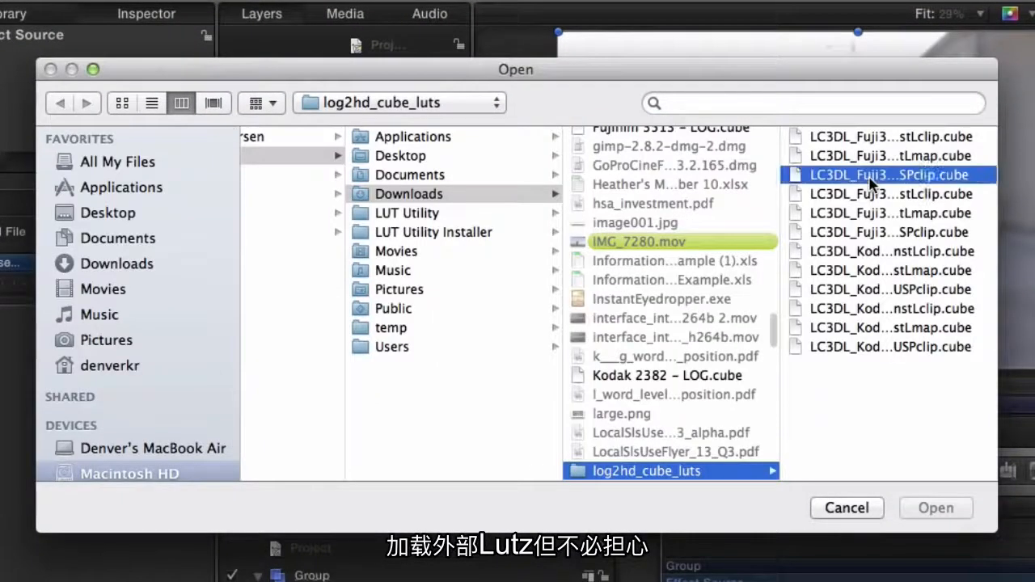
left_click(936, 508)
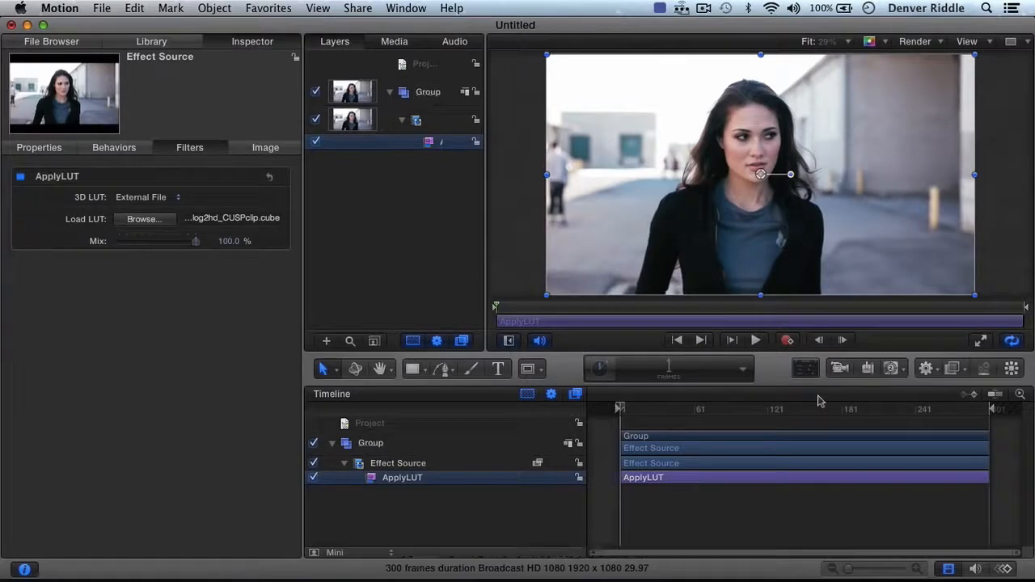
Open the LUT Utility pane in System Preferences, and open and cancel its file chooser for adding LUTs
mouse_move(783, 566)
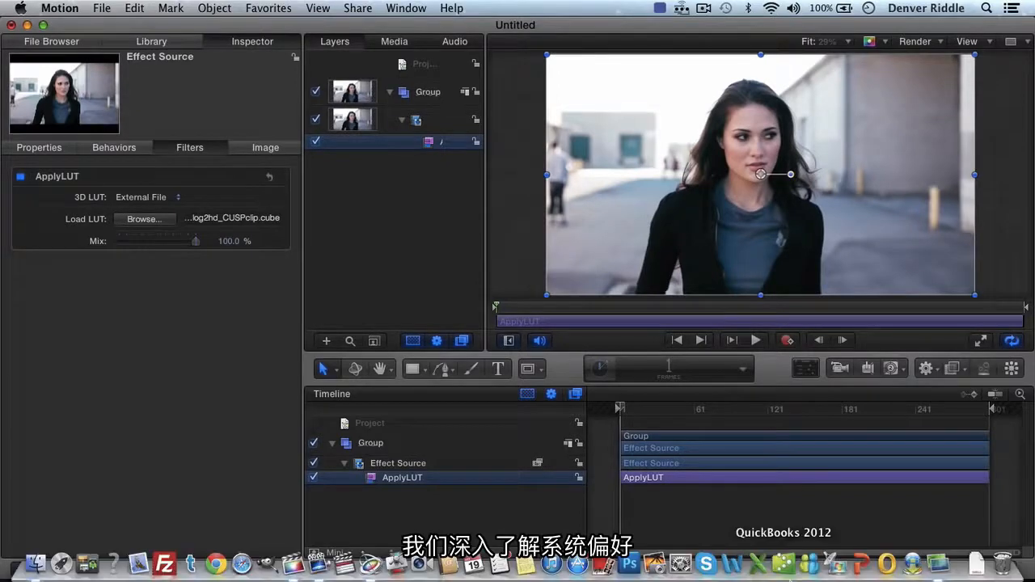
left_click(680, 563)
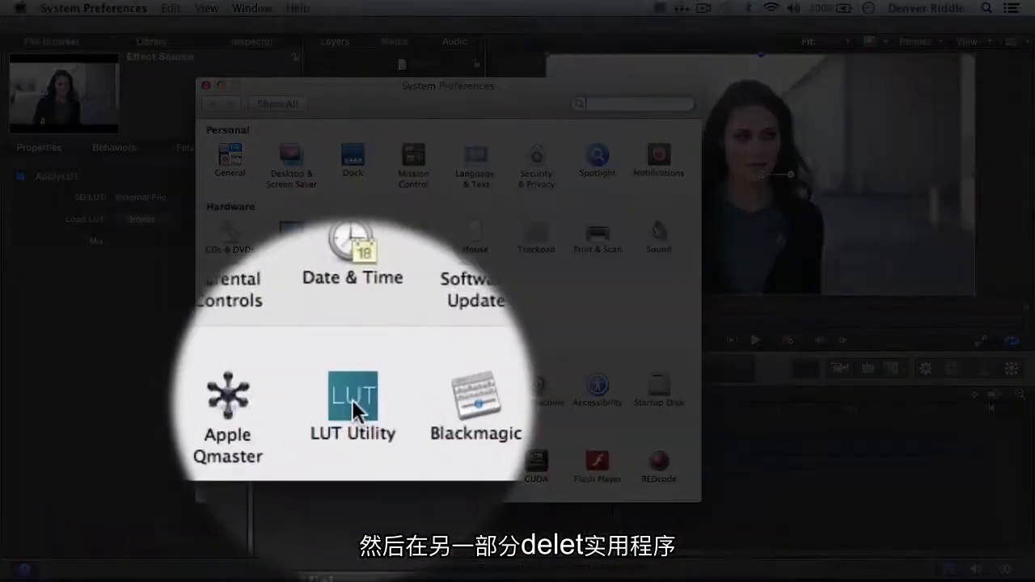
left_click(353, 466)
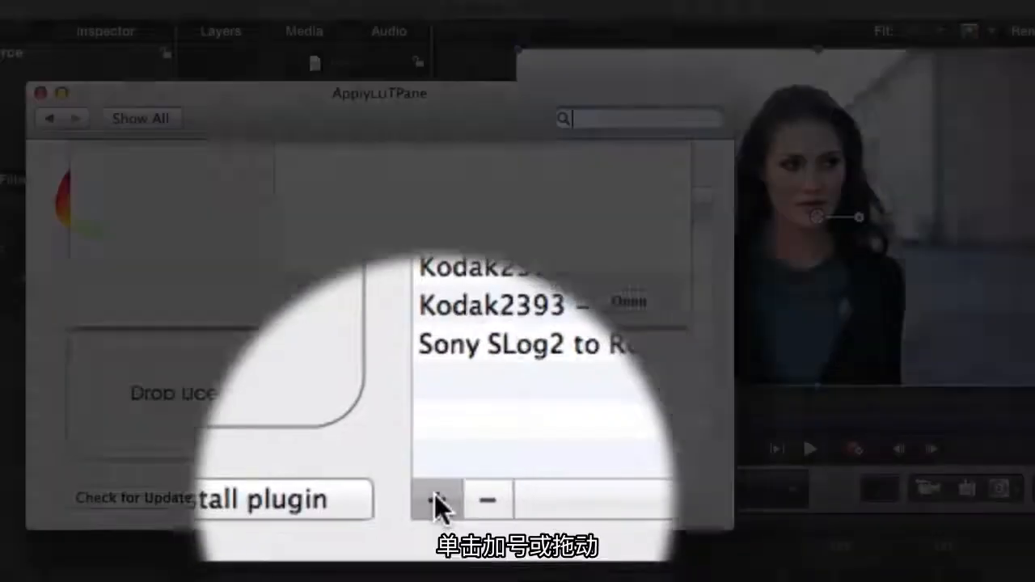
left_click(436, 498)
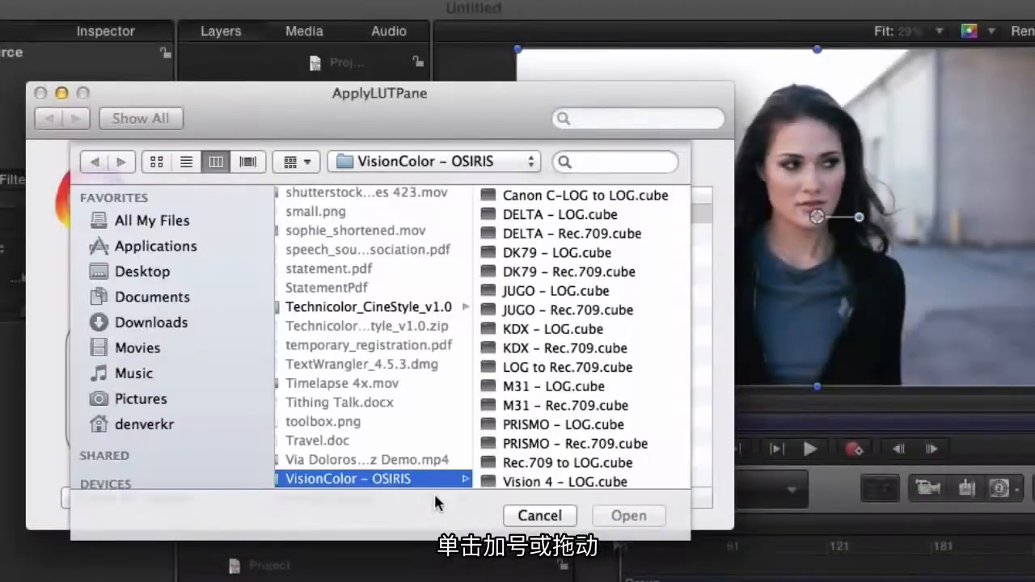
left_click(537, 514)
Switch to Finder and add all .cube files from the Desktop's VisionColor - OSIRIS folder to LUT Utility's installed LUTs
key("super+Tab")
key("super+Tab")
key("super+Tab")
key("super+Tab")
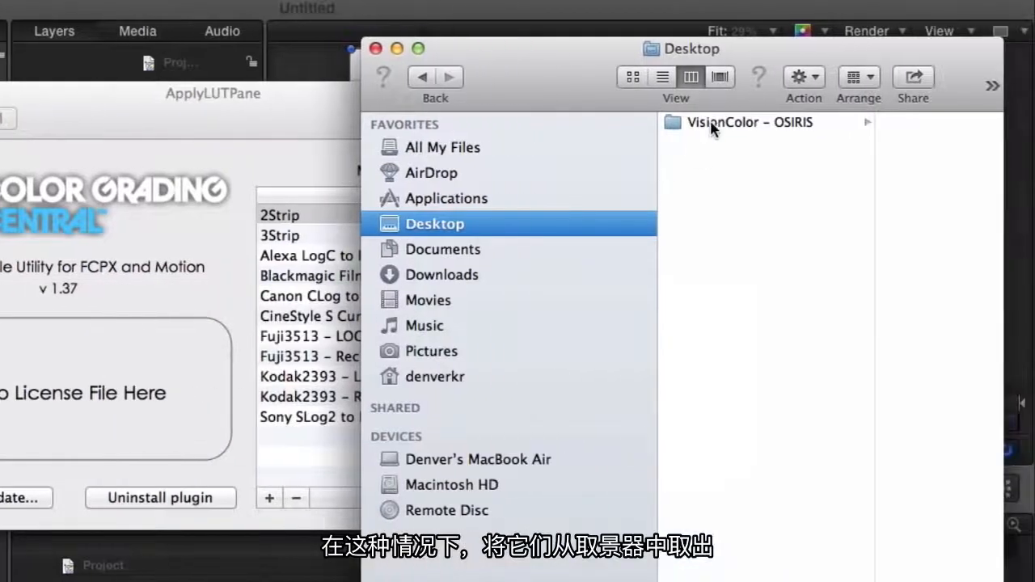
left_click(711, 122)
left_click(836, 162)
key("super+a")
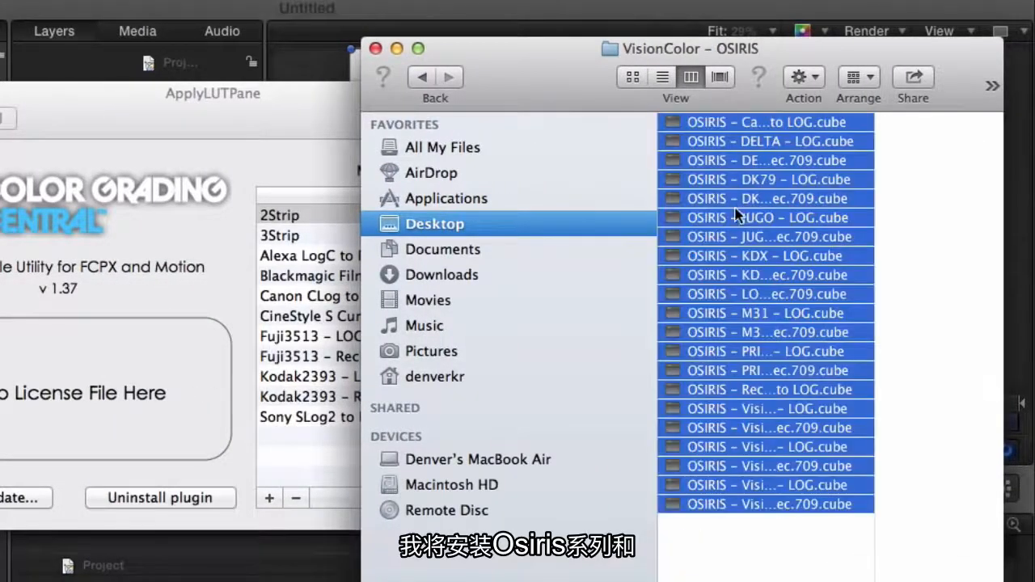
left_click_drag(760, 373, 319, 329)
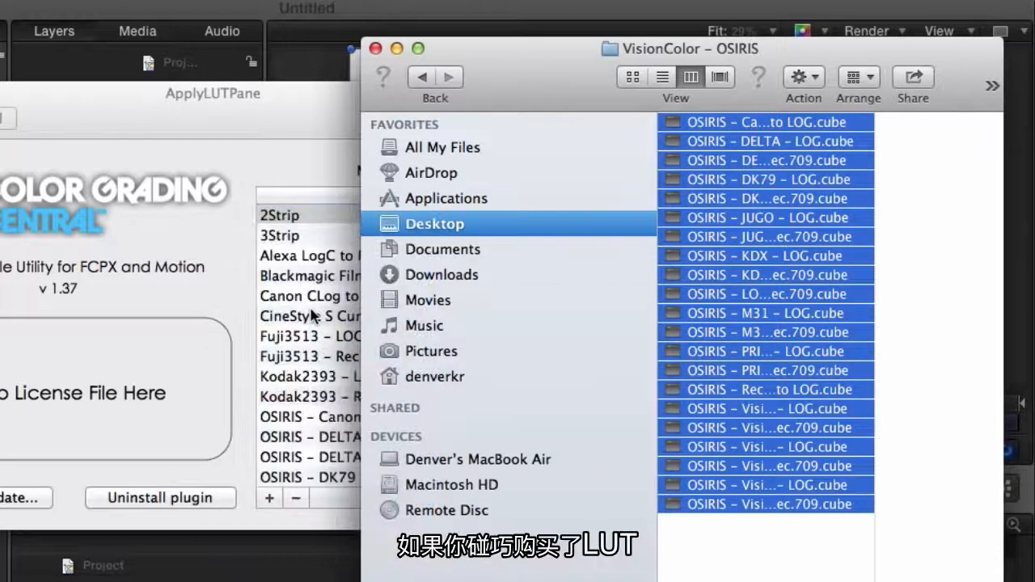
left_click(251, 129)
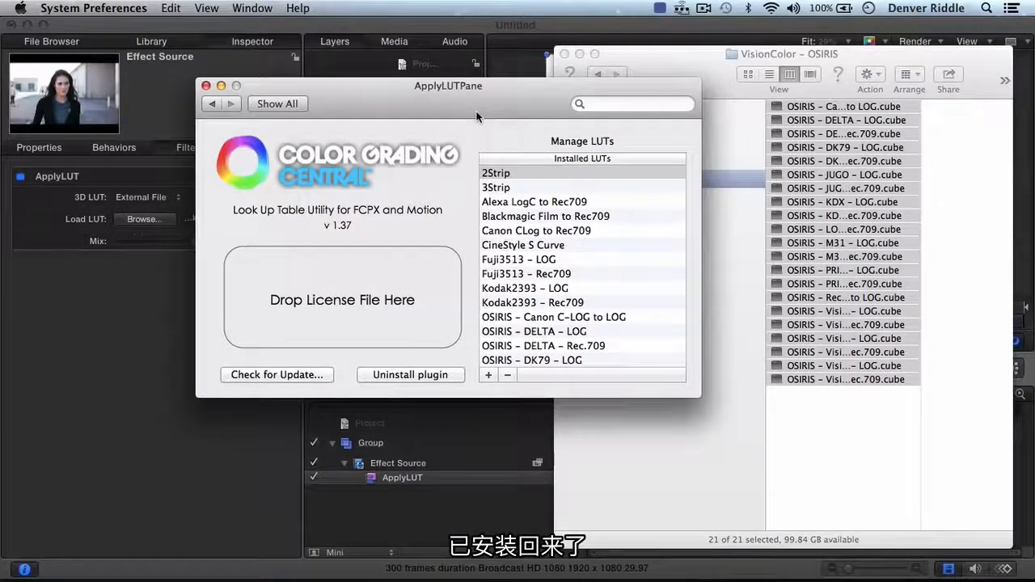
Switch back to Final Cut Pro and replace the shutterstock clip's Apply LUT effect with a fresh copy from the LUT Utility effects
key("super+Tab")
key("super+Tab")
key("super+Tab")
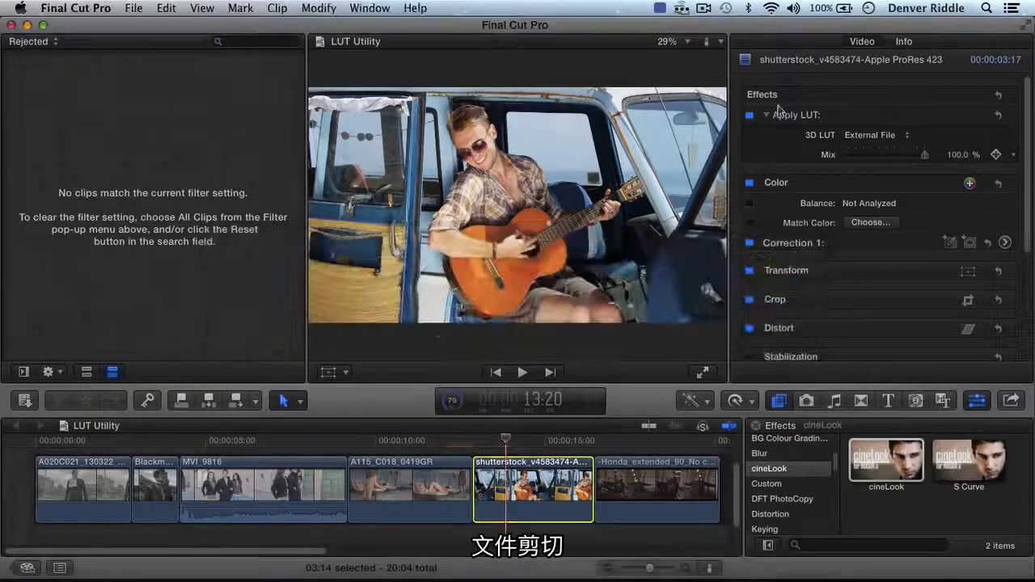
left_click(778, 114)
key("Delete")
scroll(788, 485, "down", 3)
left_click(787, 491)
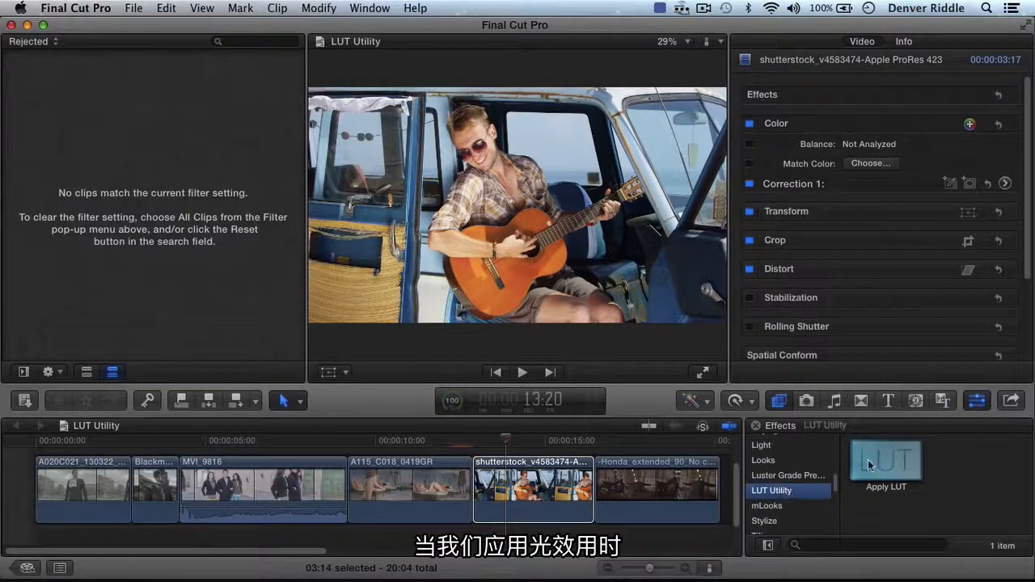
left_click_drag(869, 465, 538, 480)
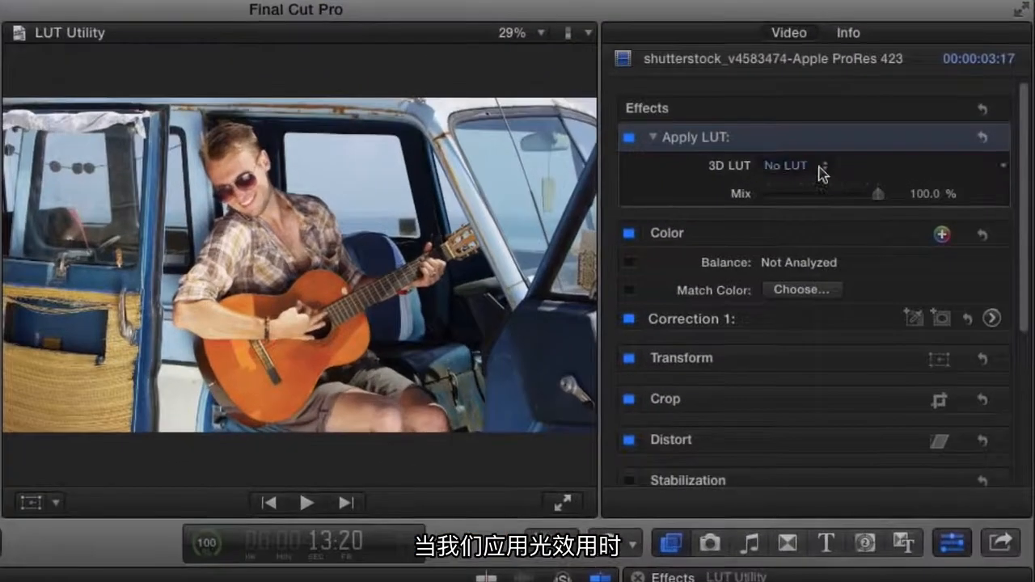
Try the OSIRIS - DELTA - Rec.709 LUT on the shutterstock clip, and set OSIRIS - M31 - Rec.709 instead, checking it off and on
left_click(823, 165)
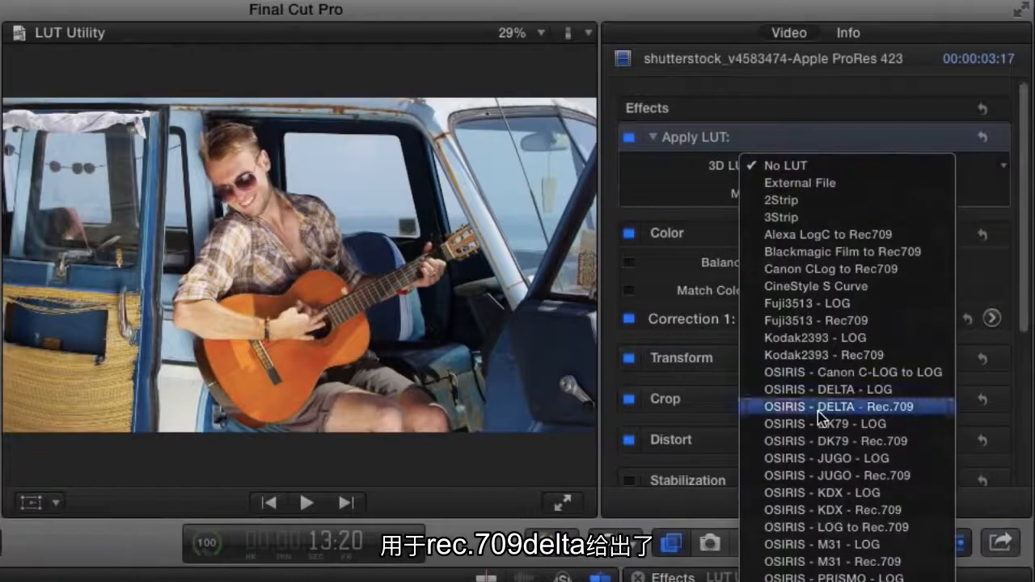
left_click(778, 409)
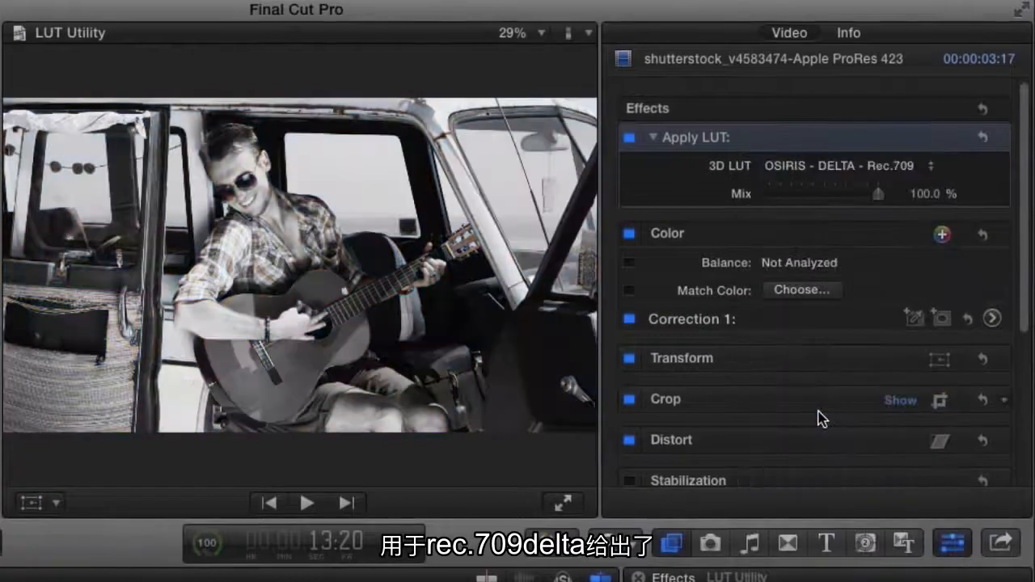
left_click(849, 166)
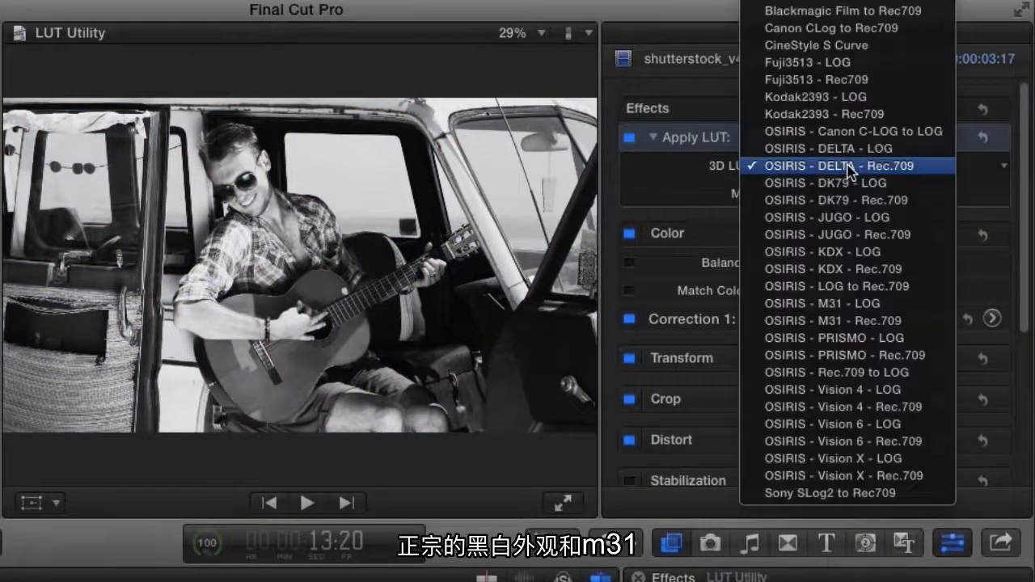
left_click(849, 321)
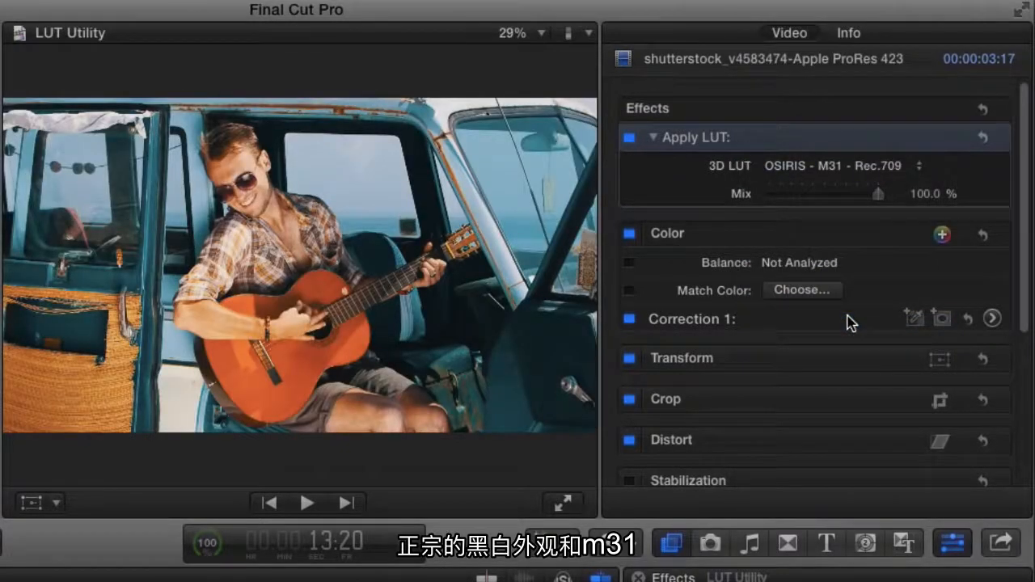
left_click(630, 138)
left_click(630, 138)
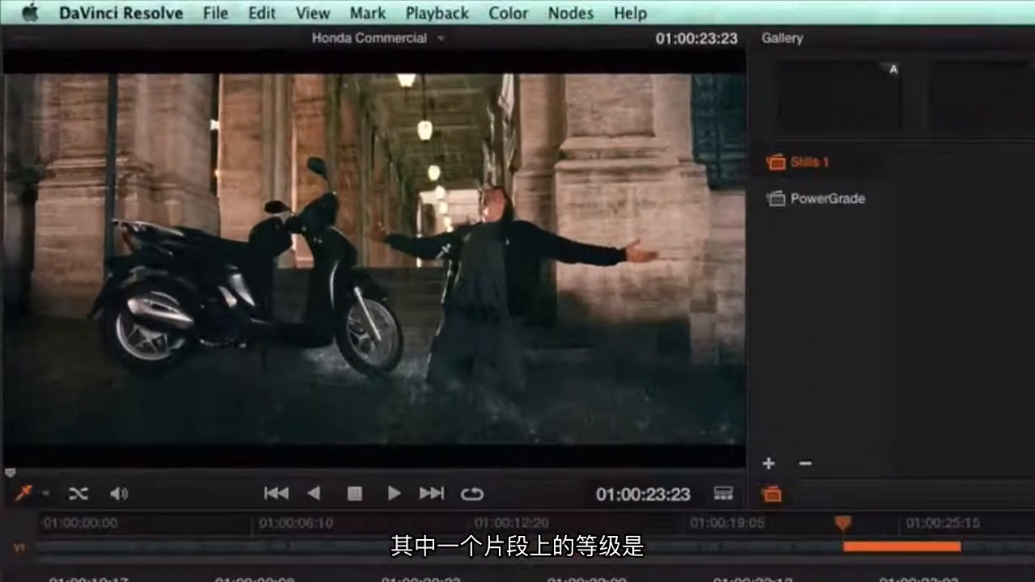
In DaVinci Resolve, compare the Honda Commercial shot at 01:00:23:23 with its grade off and on
left_click(433, 255)
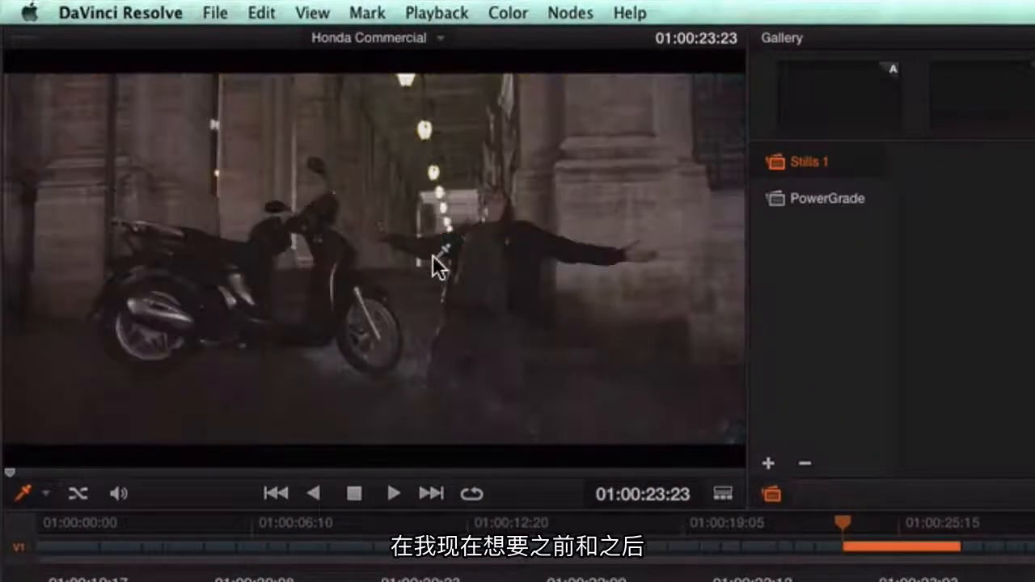
key("shift+d")
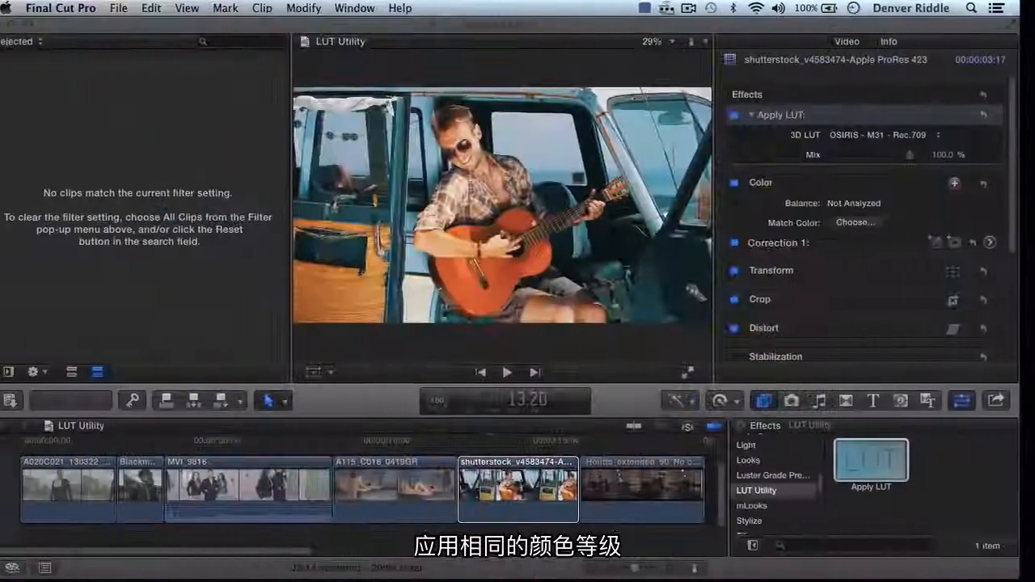
Switch to Final Cut Pro, place the playhead near the start of the -Honda_extended_90_No color clip, and select that clip
left_click(604, 441)
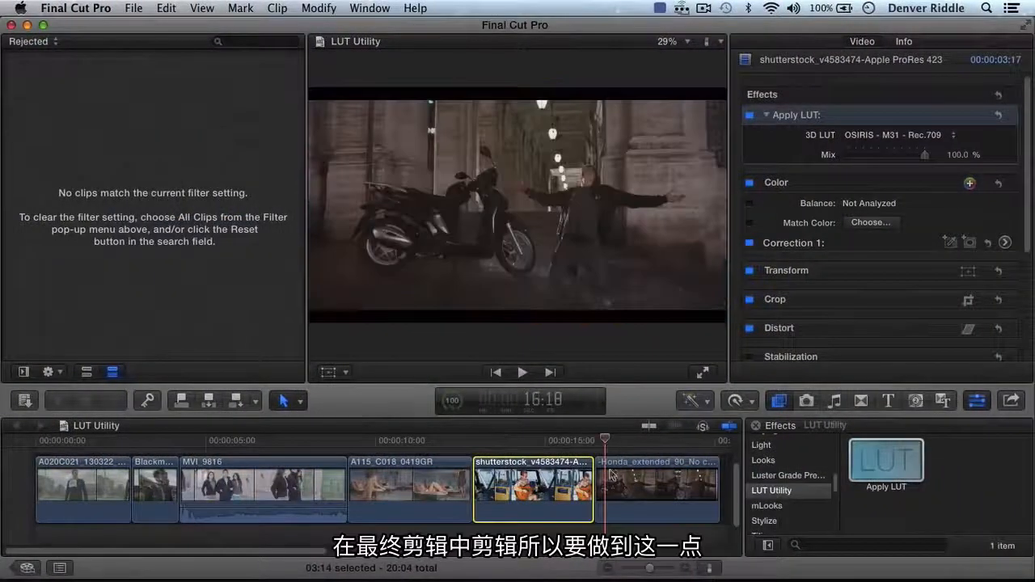
left_click(612, 483)
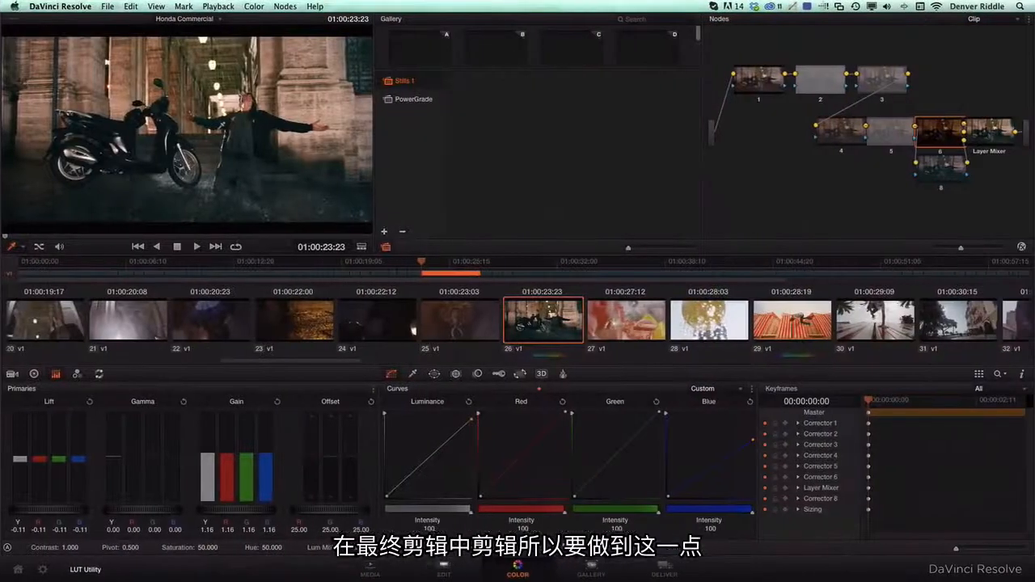
Switch to DaVinci Resolve and generate a 3D LUT from the shot at 01:00:23:23, saving it as davinci_honda_spot in the custom LUTs folder
right_click(537, 328)
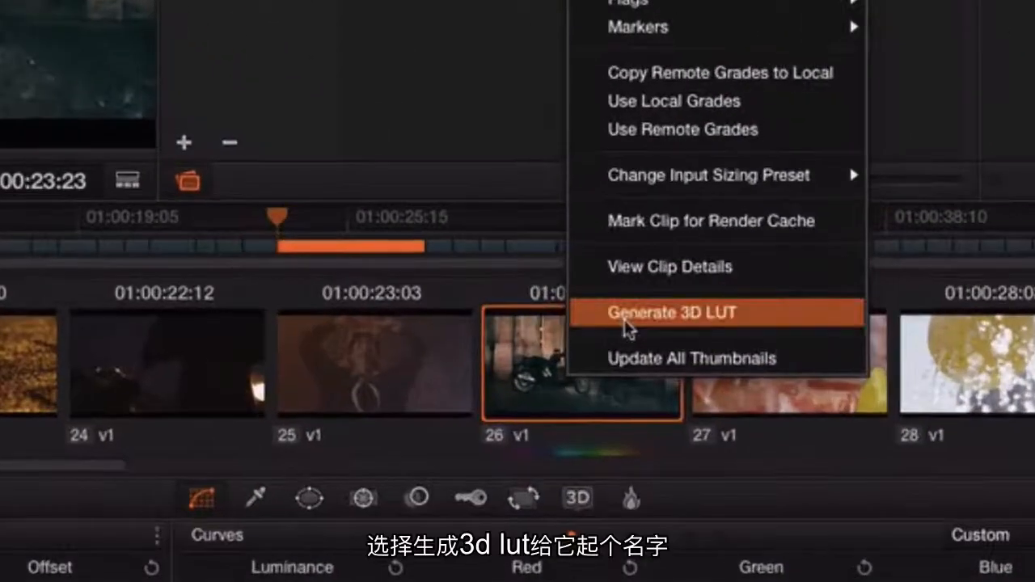
left_click(626, 327)
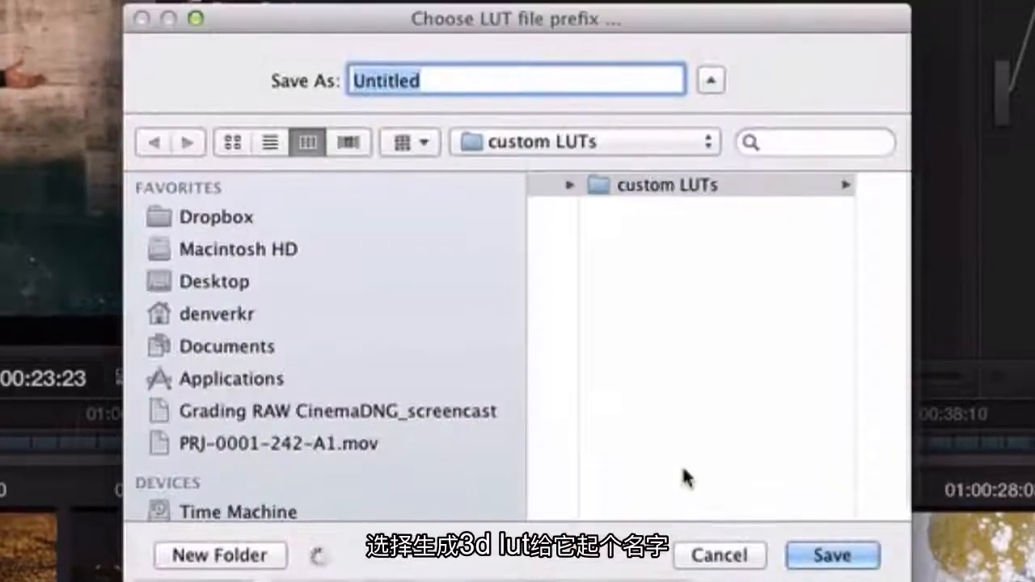
type("davinci_honda_sp")
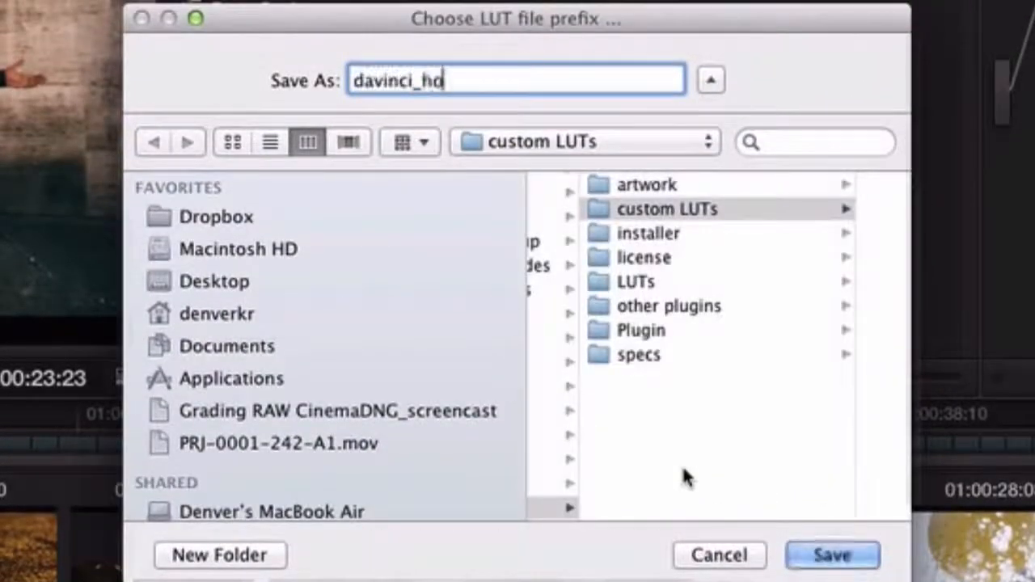
type("ot")
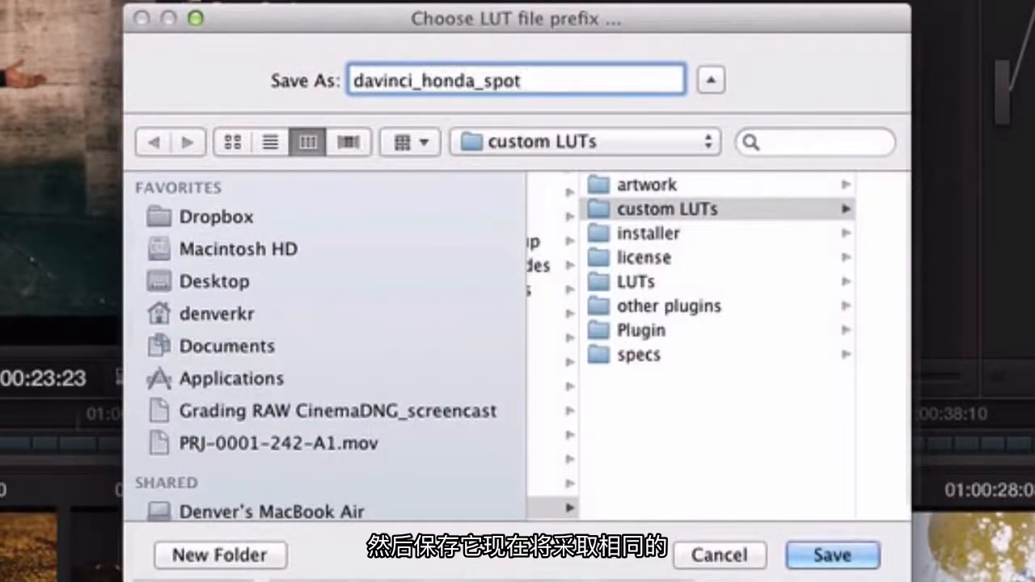
key("Return")
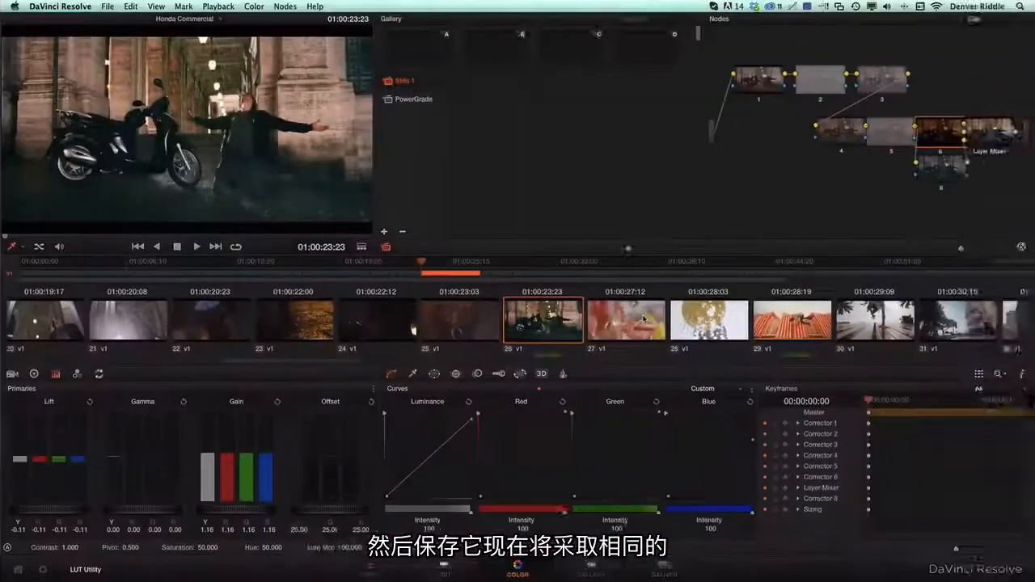
Switch to Finder and add davinci_honda_spot_26.cube from the Desktop to LUT Utility's installed LUTs
key("super+Tab")
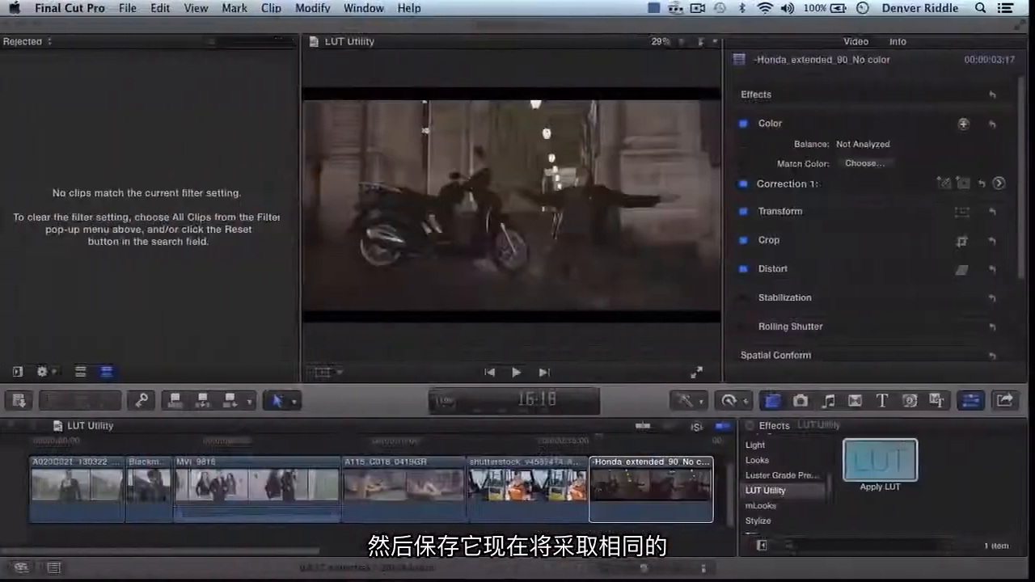
key("super+Tab")
key("super+Tab")
key("super+Tab")
key("super+Tab")
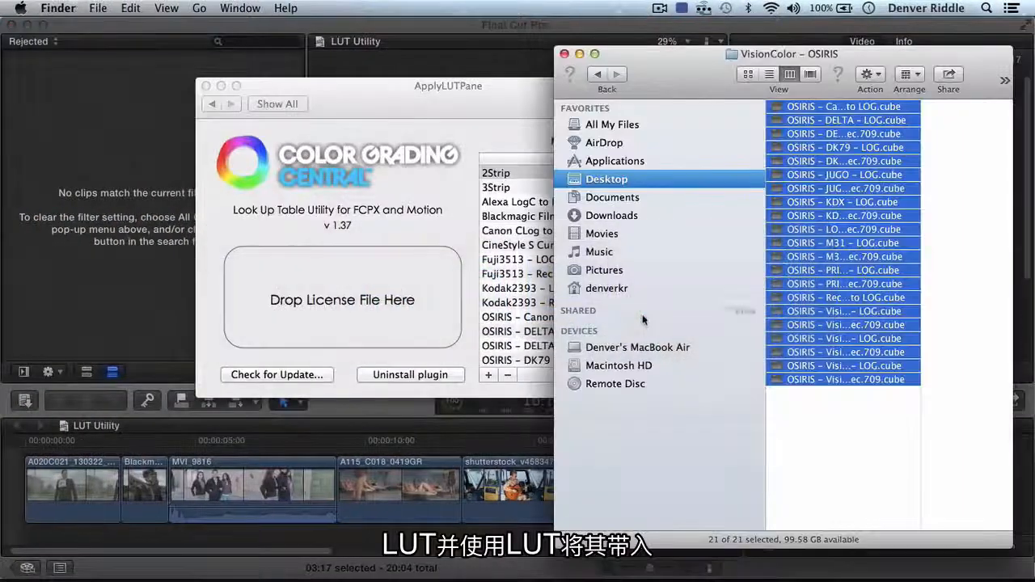
scroll(855, 462, "left", 3)
left_click(823, 109)
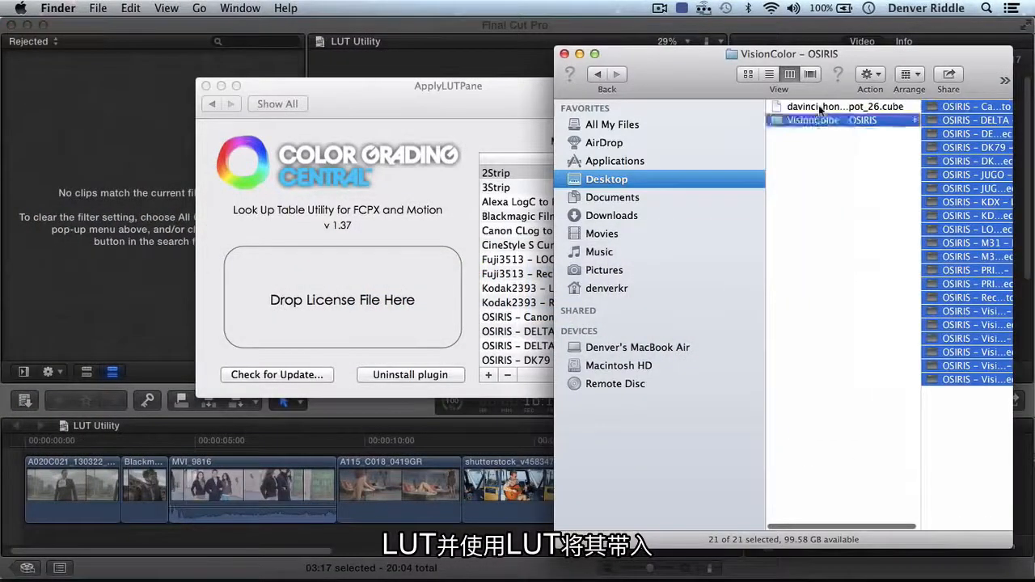
left_click_drag(823, 109, 540, 219)
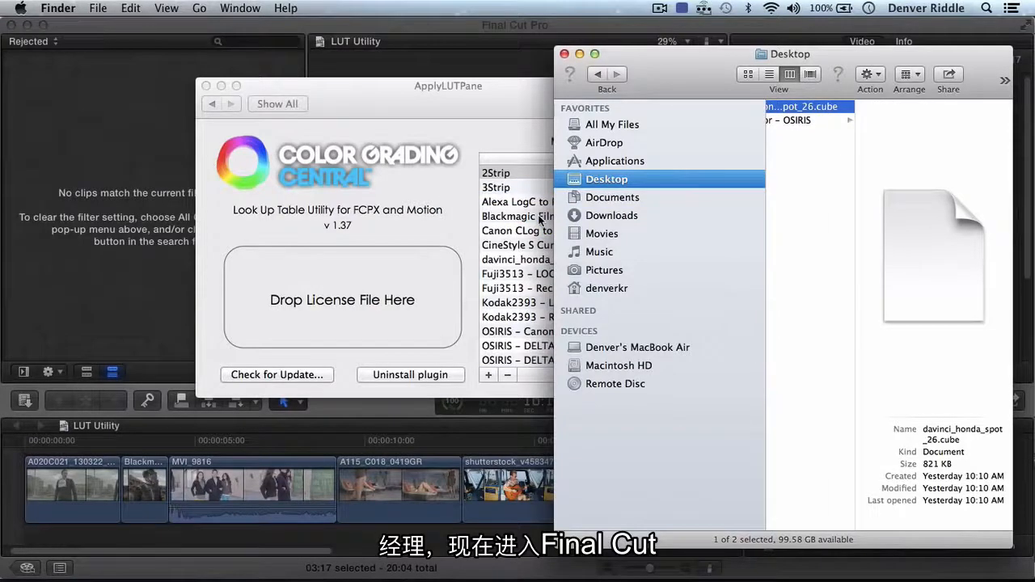
Switch back to Final Cut Pro and add the Apply LUT effect to the -Honda_extended_90_No color clip
key("super+Tab")
key("super+Tab")
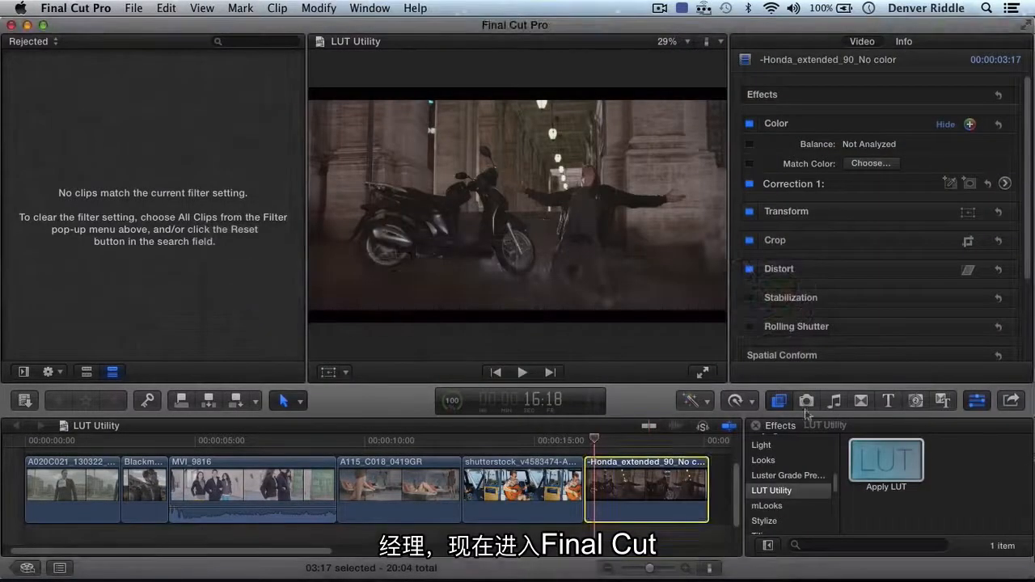
left_click_drag(886, 459, 668, 468)
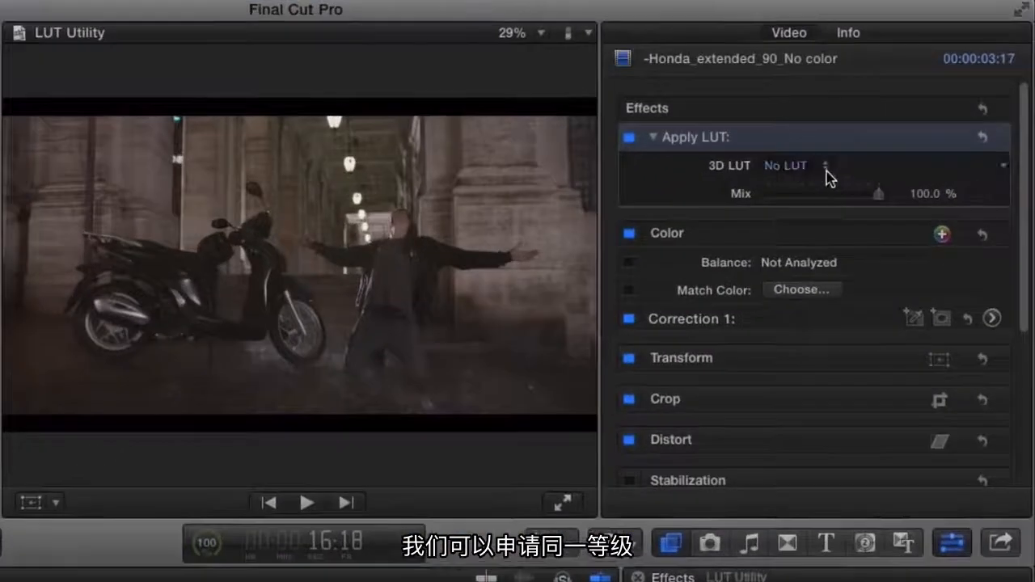
Set the Honda clip's 3D LUT to davinci_honda_spot_26 and compare the picture with the effect off and on
left_click(887, 136)
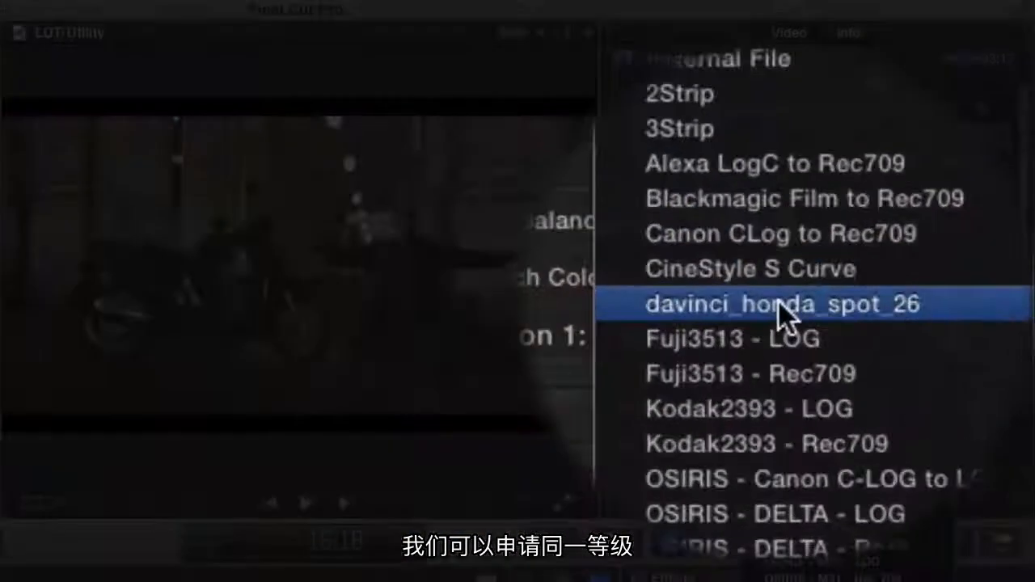
left_click(780, 307)
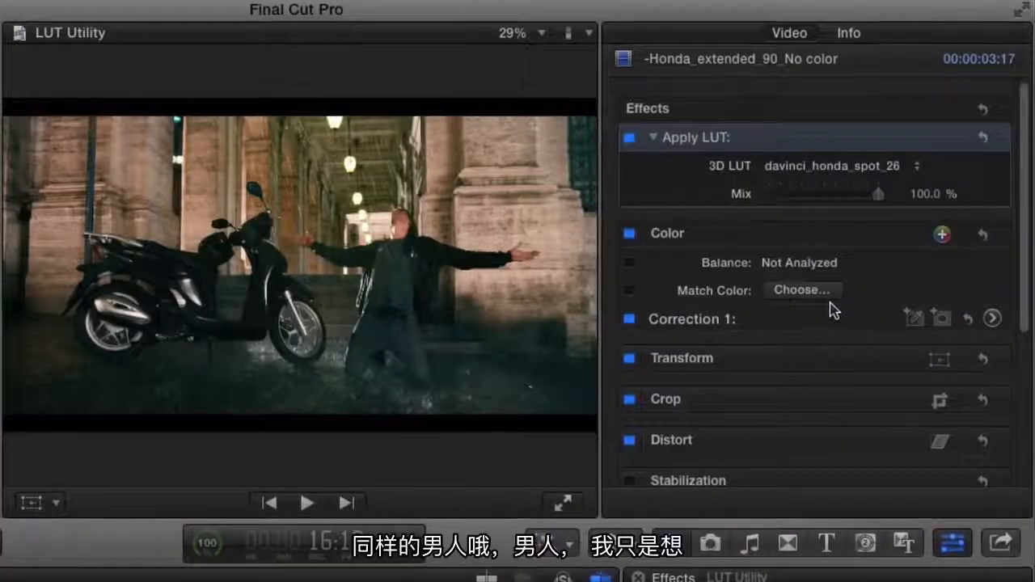
left_click(629, 138)
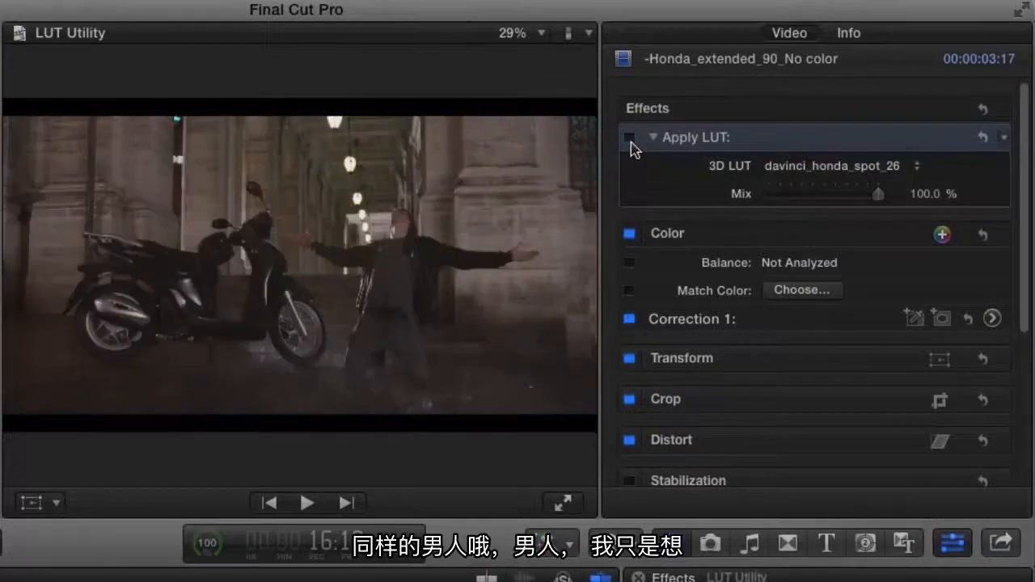
left_click(629, 139)
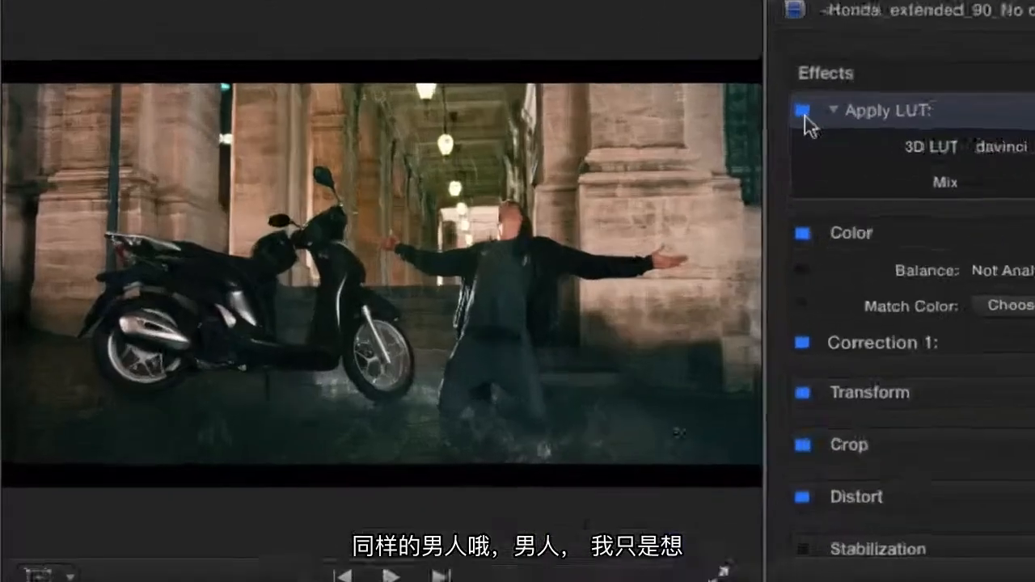